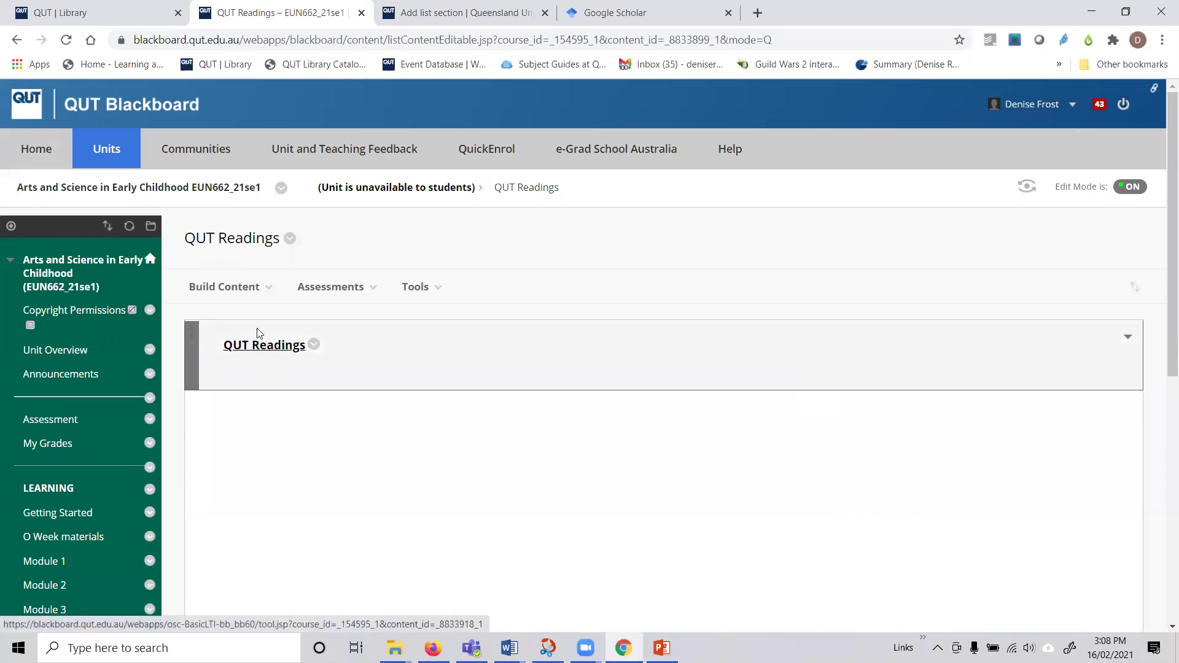
Switch to the 'Add list section | Queensland University' tab showing the EUN662 Talis reading list
{"action": "left_click", "coordinate": [458, 12]}
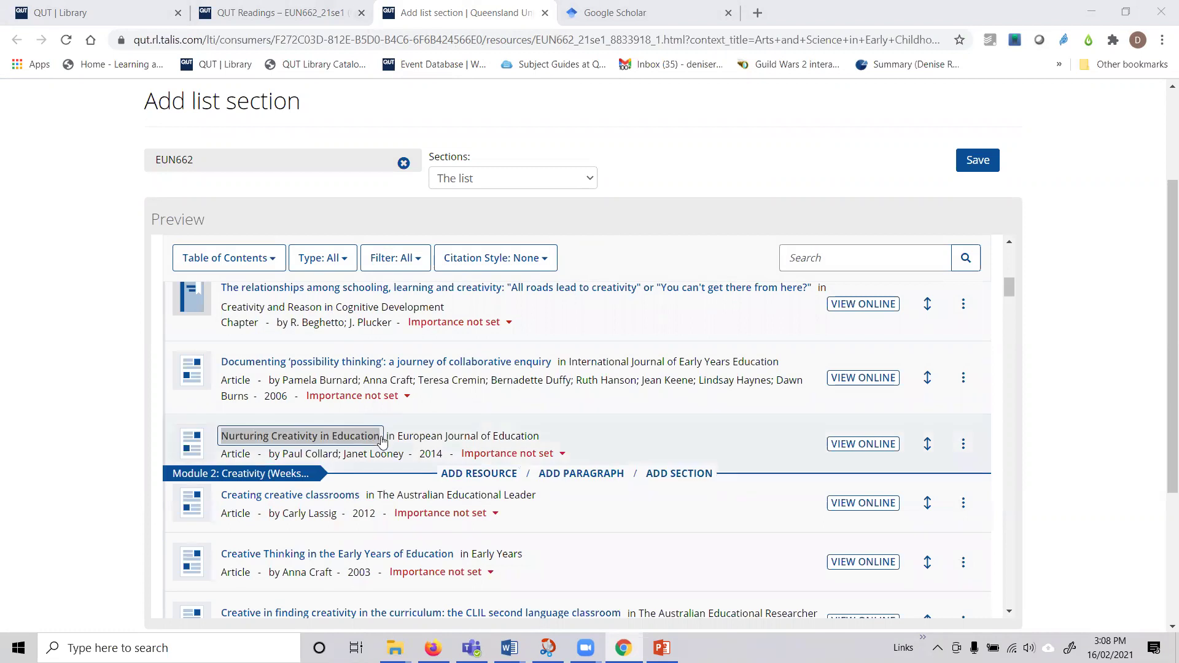
Copy the title 'Nurturing Creativity in Education' from the reading list and switch to Google Scholar
{"action": "left_click_drag", "start_coordinate": [386, 435], "coordinate": [225, 438]}
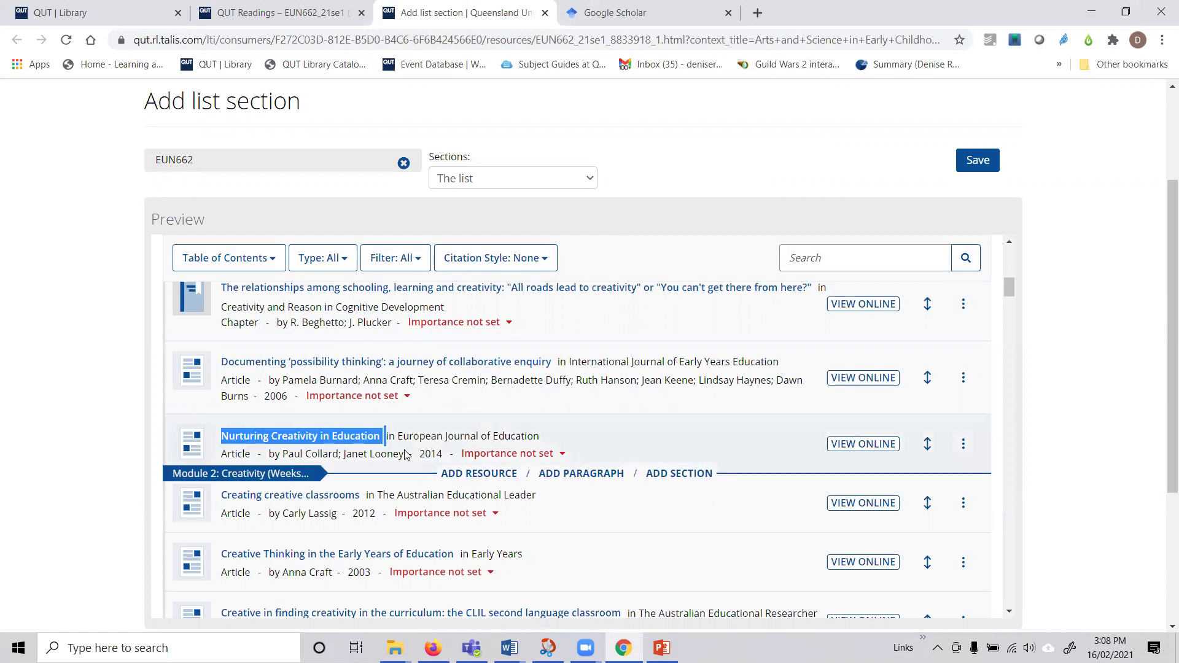
{"action": "right_click", "coordinate": [335, 435]}
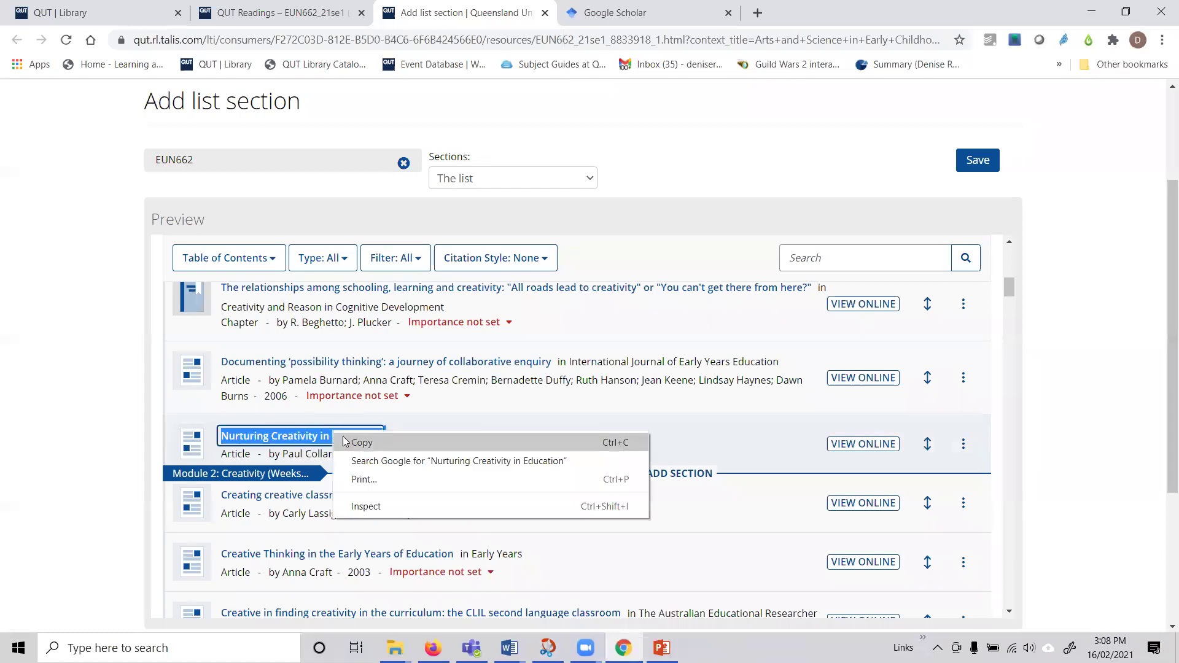
{"action": "left_click", "coordinate": [347, 443]}
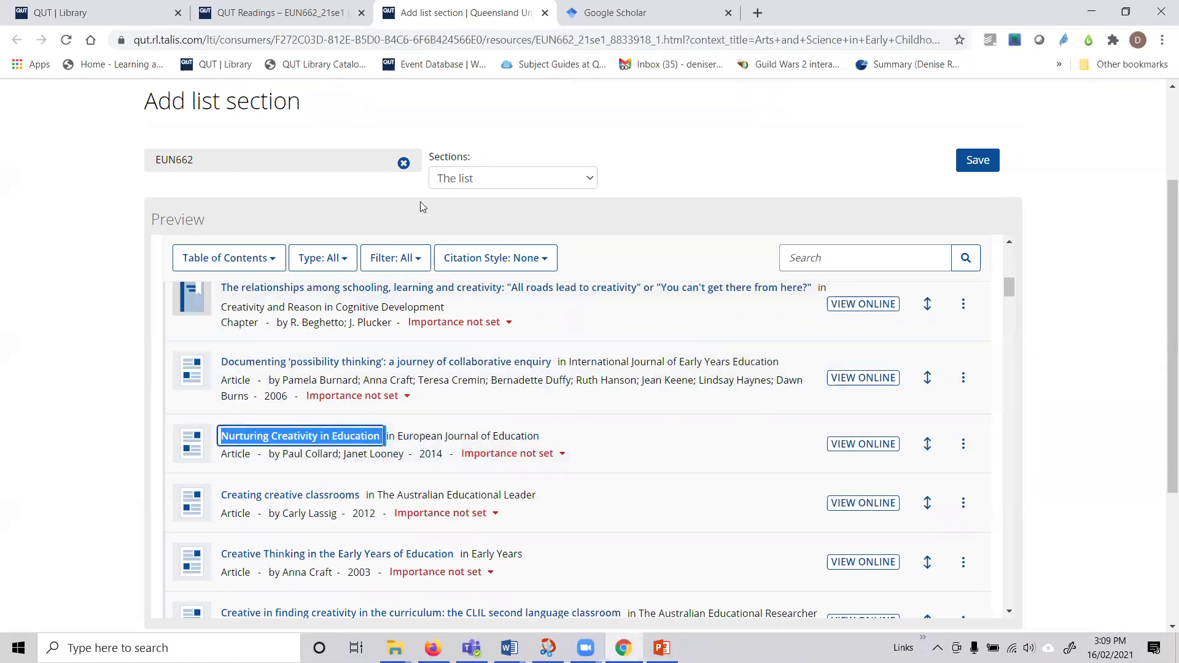
{"action": "left_click", "coordinate": [653, 20]}
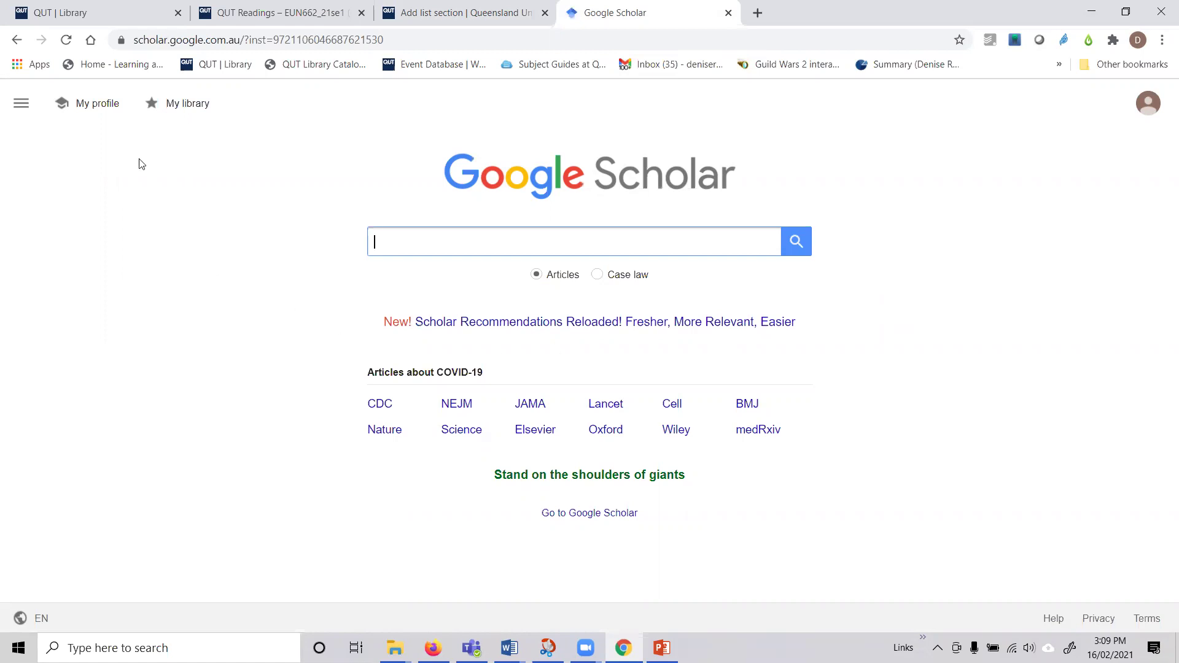
Advanced-search the exact phrase 'Nurturing Creativity in Education' with the author's surname as a filter
{"action": "left_click", "coordinate": [21, 105]}
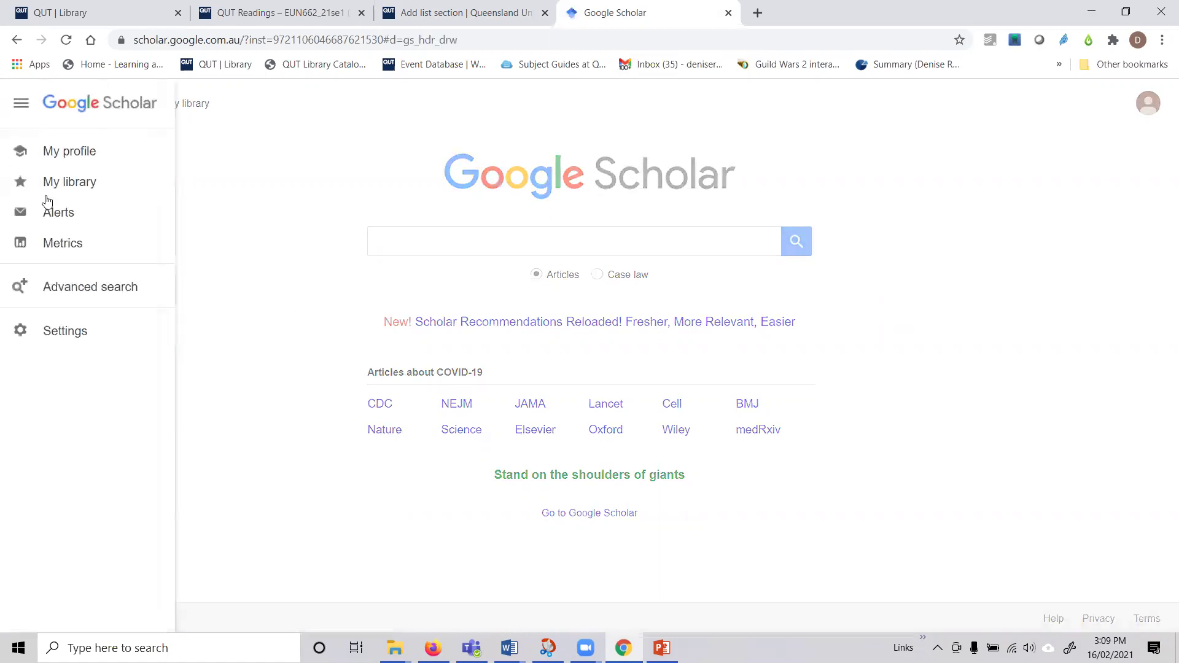
{"action": "left_click", "coordinate": [84, 288]}
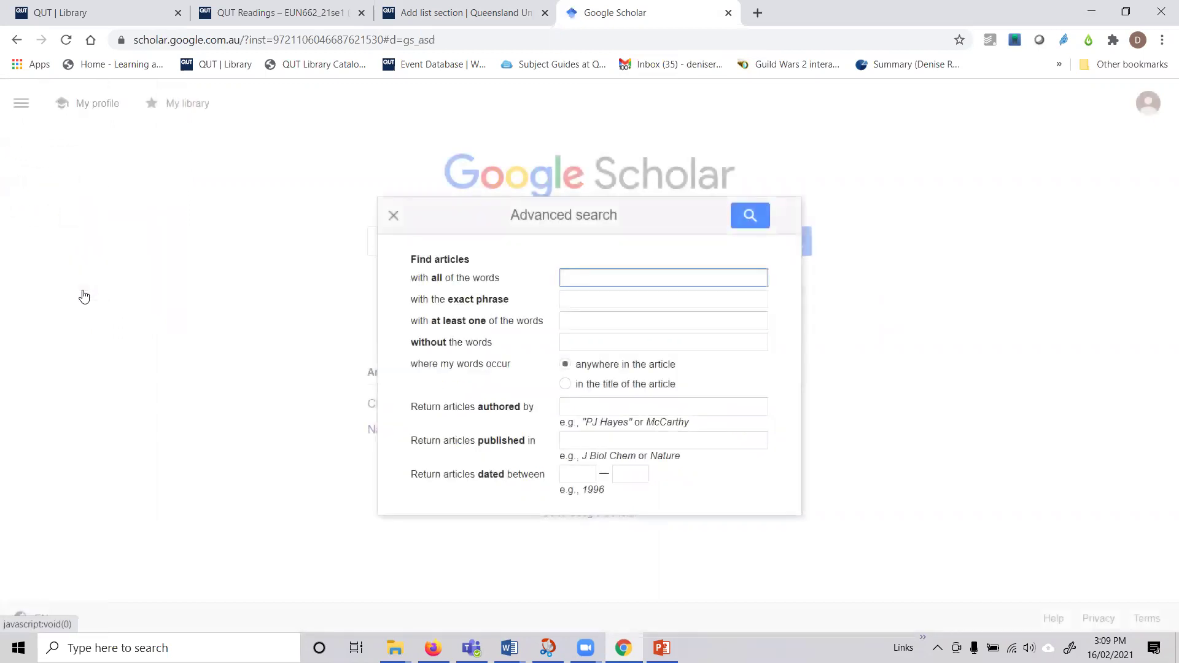
{"action": "left_click", "coordinate": [576, 297]}
{"action": "key", "text": "Down"}
{"action": "key", "text": "Return"}
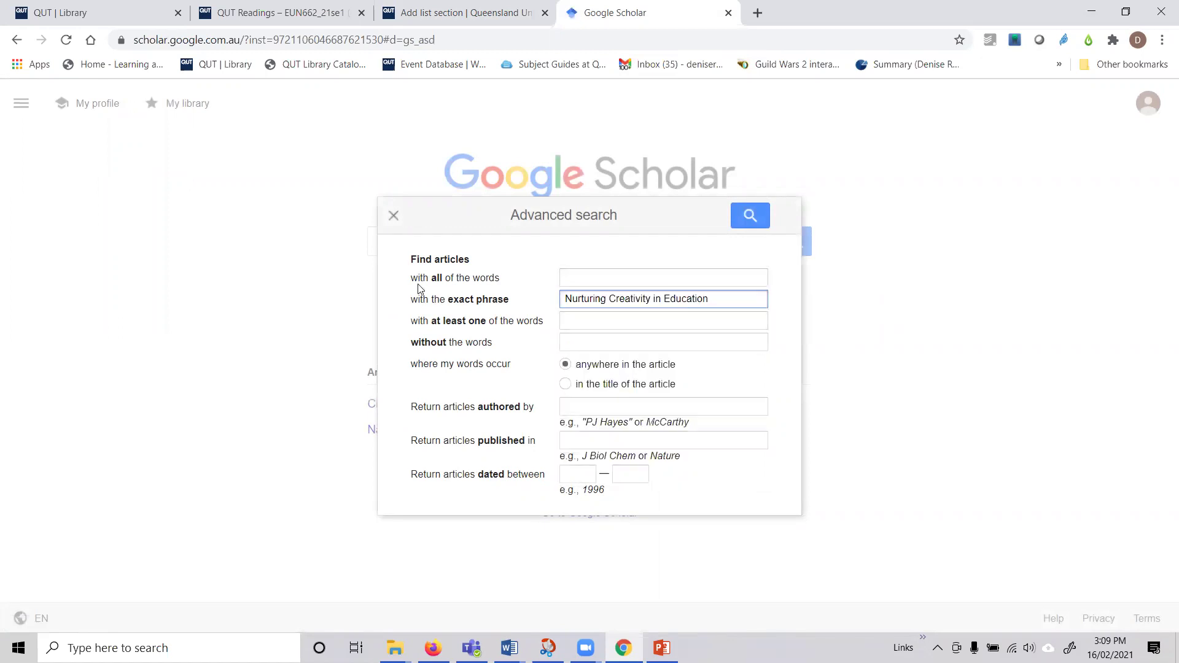
{"action": "left_click", "coordinate": [582, 406]}
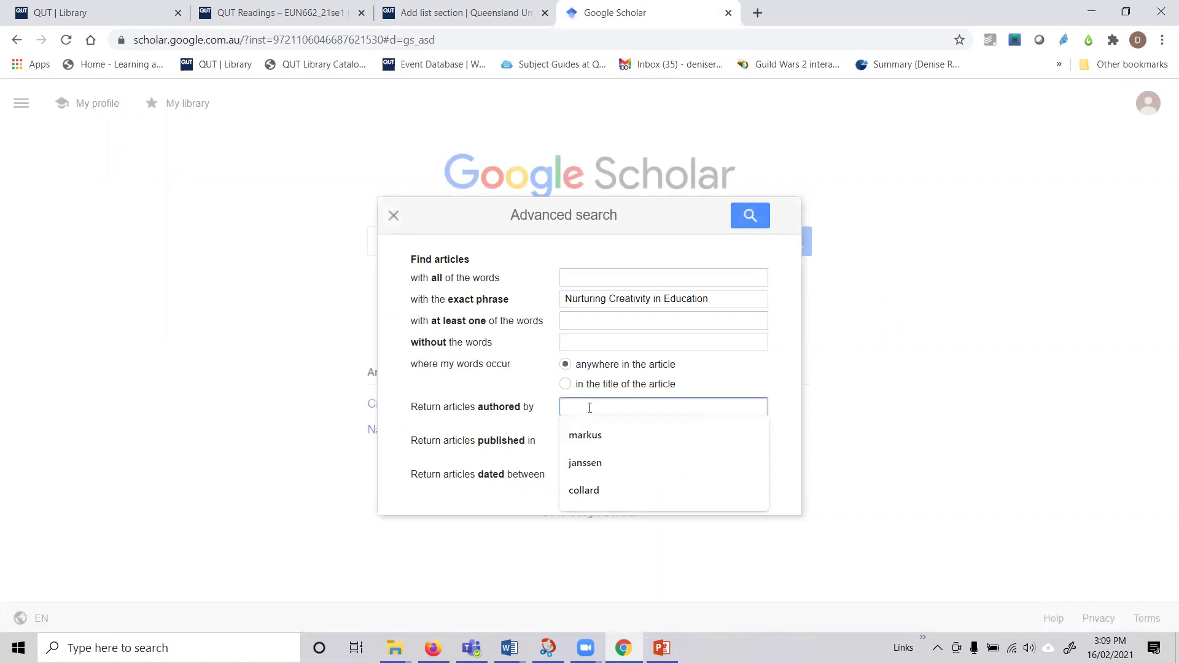
{"action": "type", "text": "colla"}
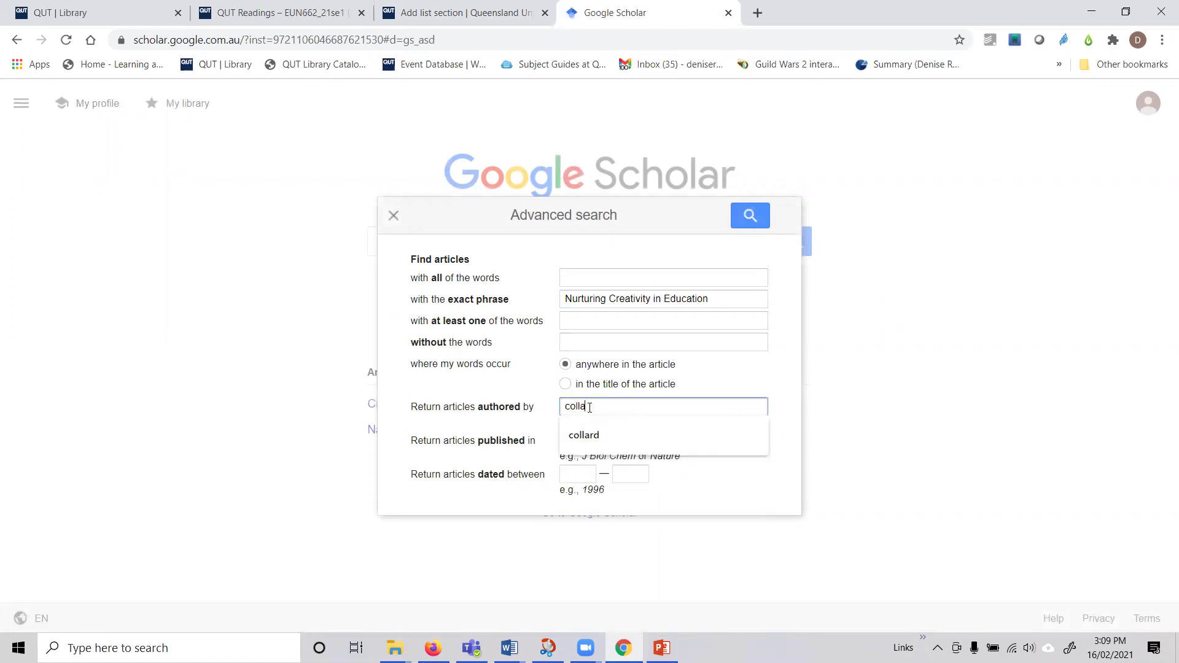
{"action": "type", "text": "rd"}
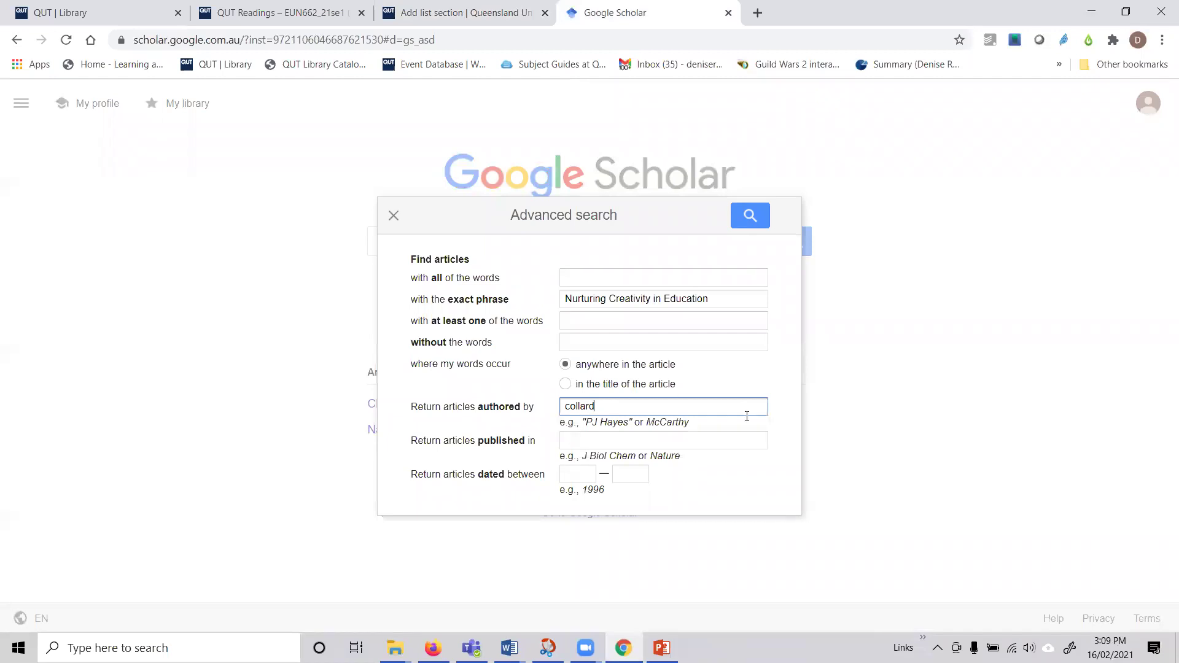
{"action": "left_click", "coordinate": [748, 213]}
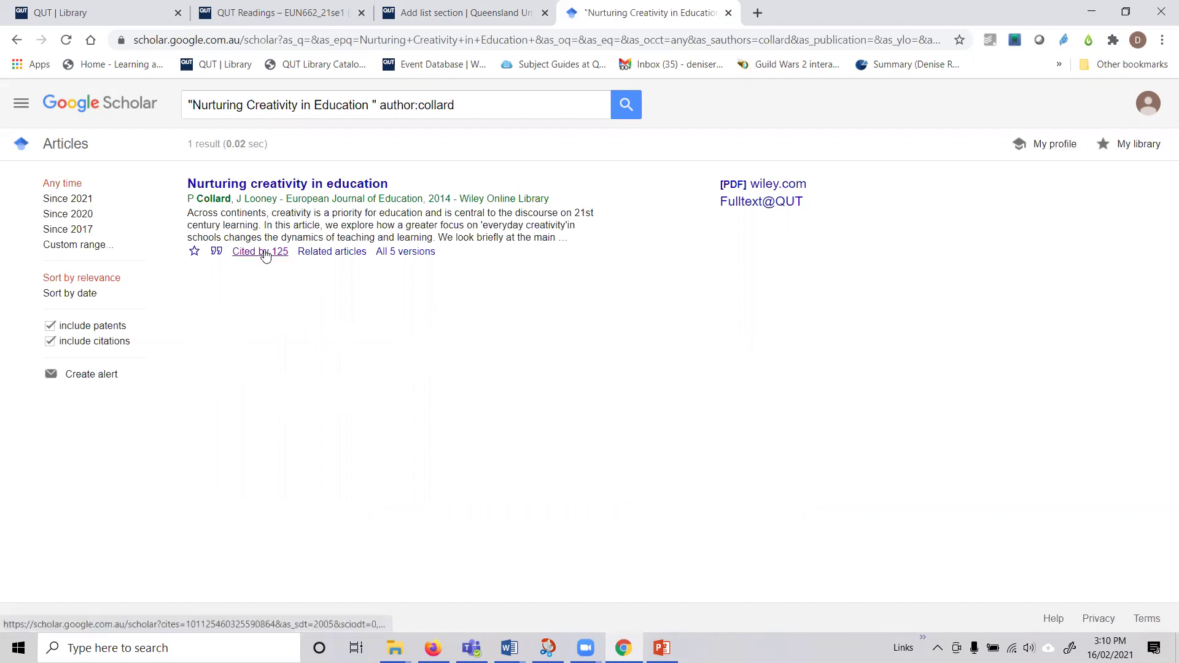
Open the 125 articles citing 'Nurturing creativity in education' and browse the first page
{"action": "left_click", "coordinate": [266, 253]}
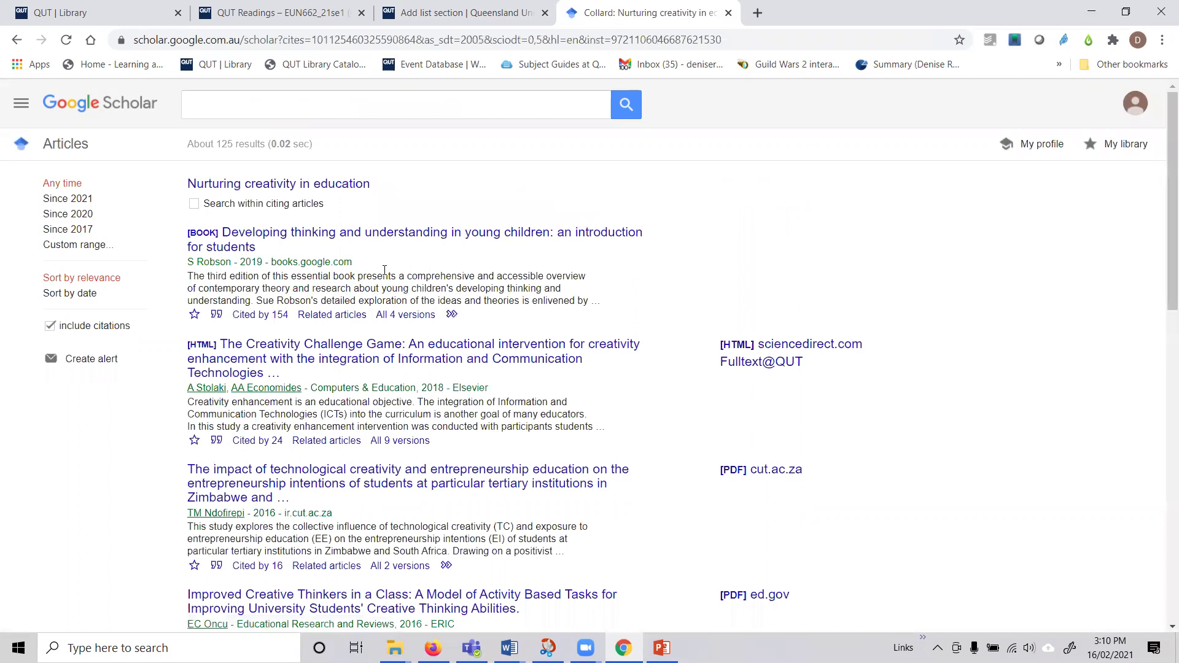
{"action": "scroll", "coordinate": [431, 286], "scroll_direction": "down", "scroll_amount": 2}
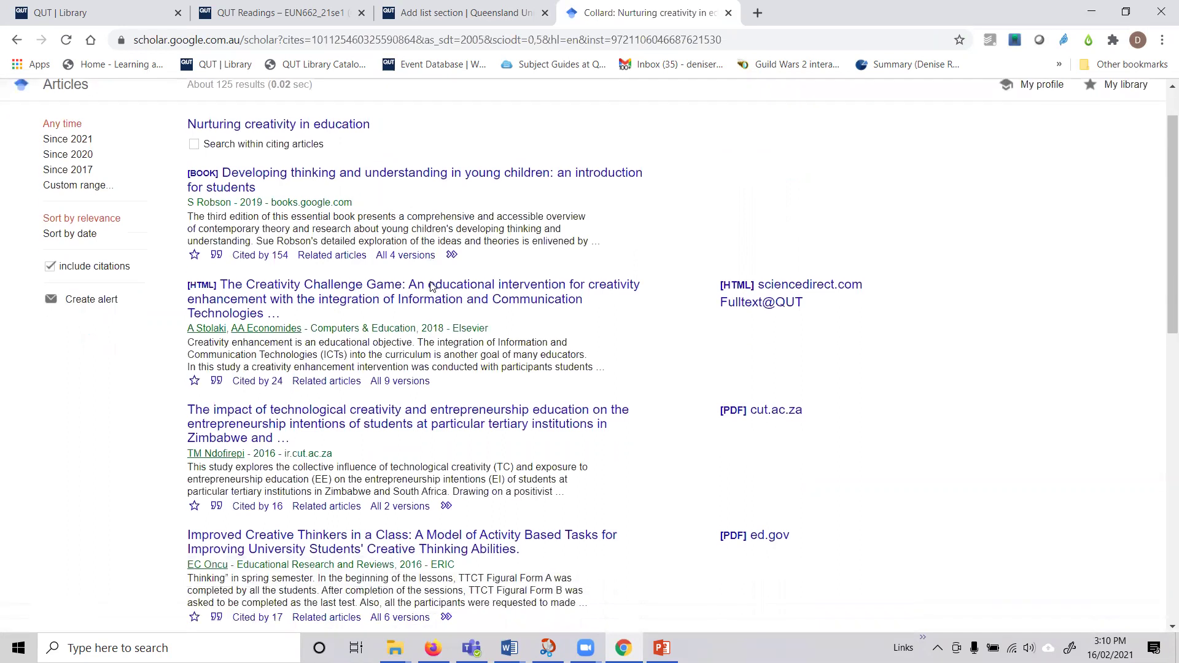
{"action": "scroll", "coordinate": [431, 286], "scroll_direction": "up", "scroll_amount": 1}
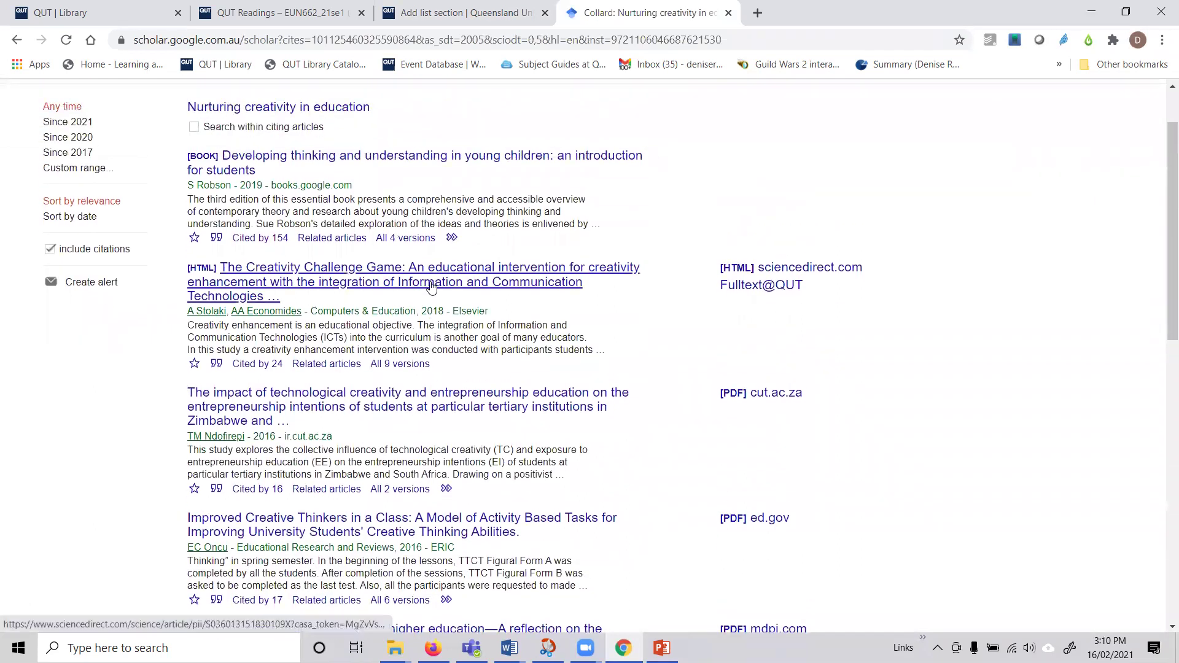
{"action": "scroll", "coordinate": [431, 286], "scroll_direction": "down", "scroll_amount": 1}
{"action": "scroll", "coordinate": [431, 286], "scroll_direction": "down", "scroll_amount": 1}
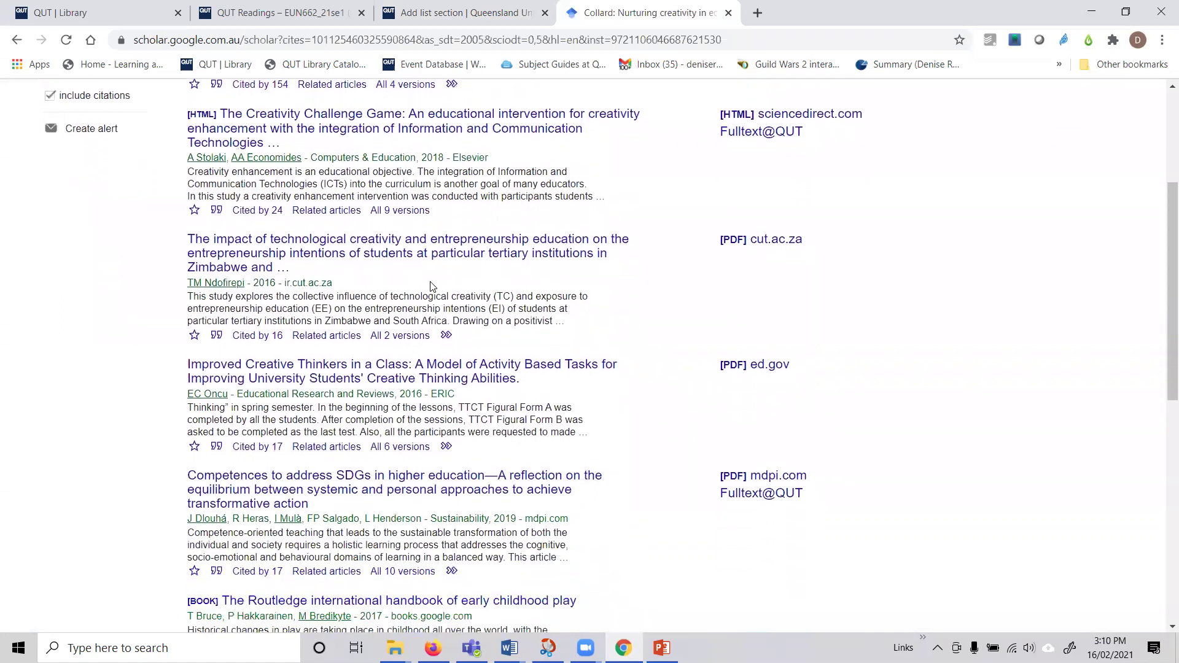
{"action": "scroll", "coordinate": [431, 286], "scroll_direction": "down", "scroll_amount": 1}
{"action": "scroll", "coordinate": [431, 286], "scroll_direction": "down", "scroll_amount": 1}
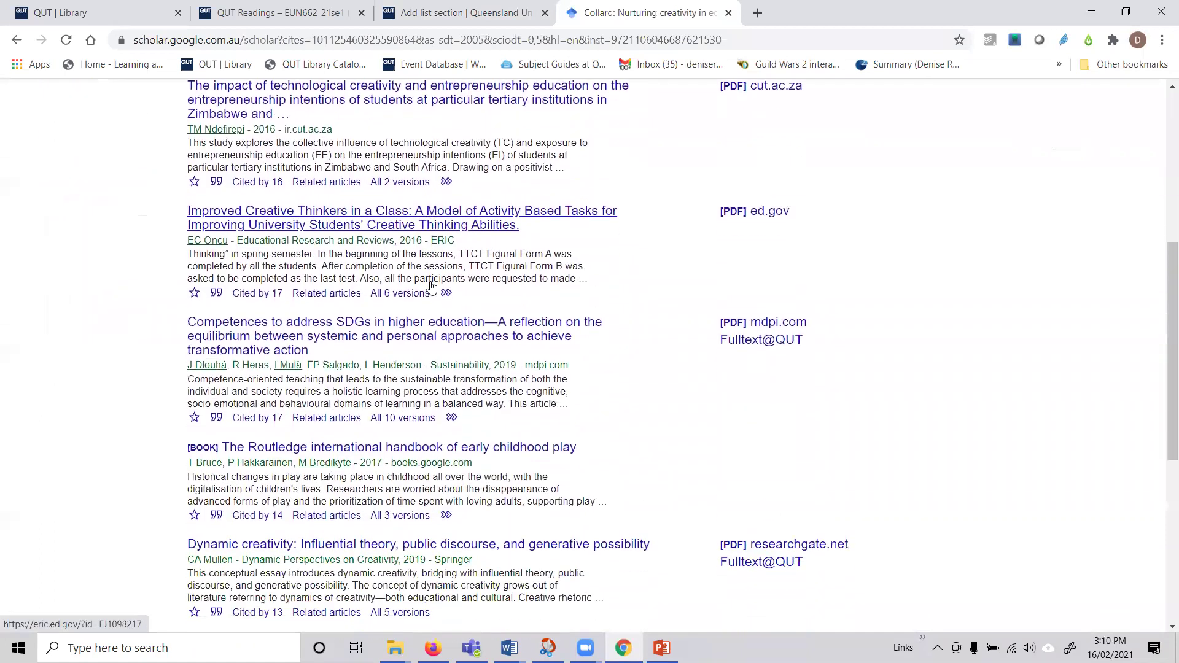
{"action": "scroll", "coordinate": [431, 284], "scroll_direction": "down", "scroll_amount": 3}
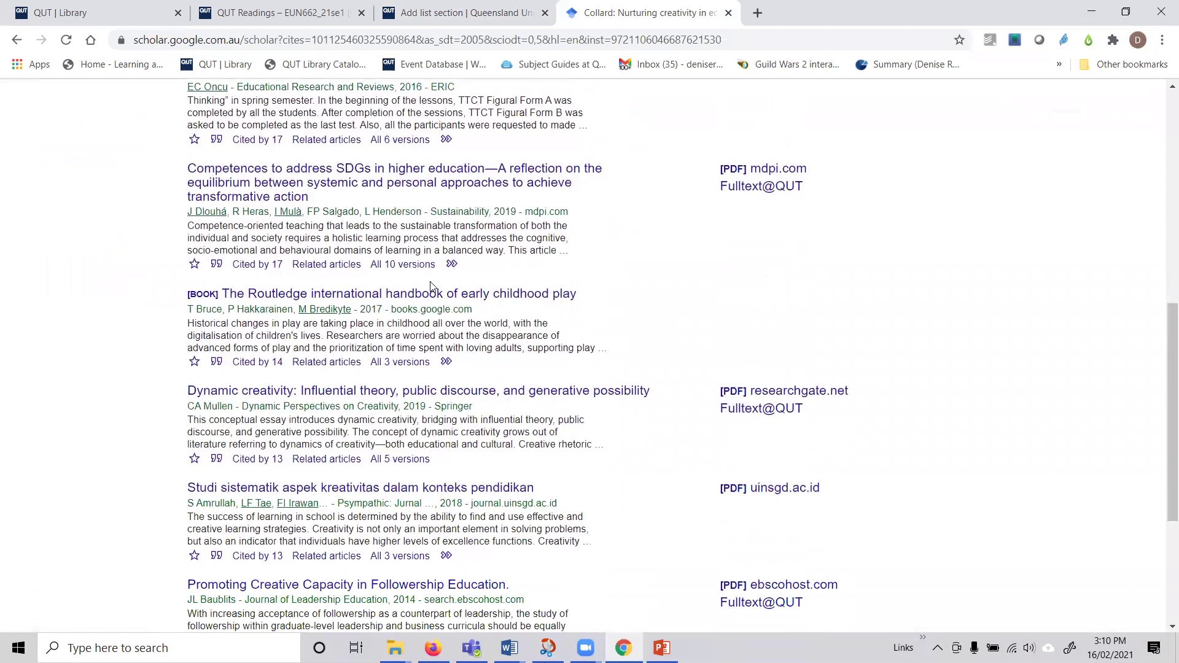
{"action": "scroll", "coordinate": [431, 287], "scroll_direction": "down", "scroll_amount": 3}
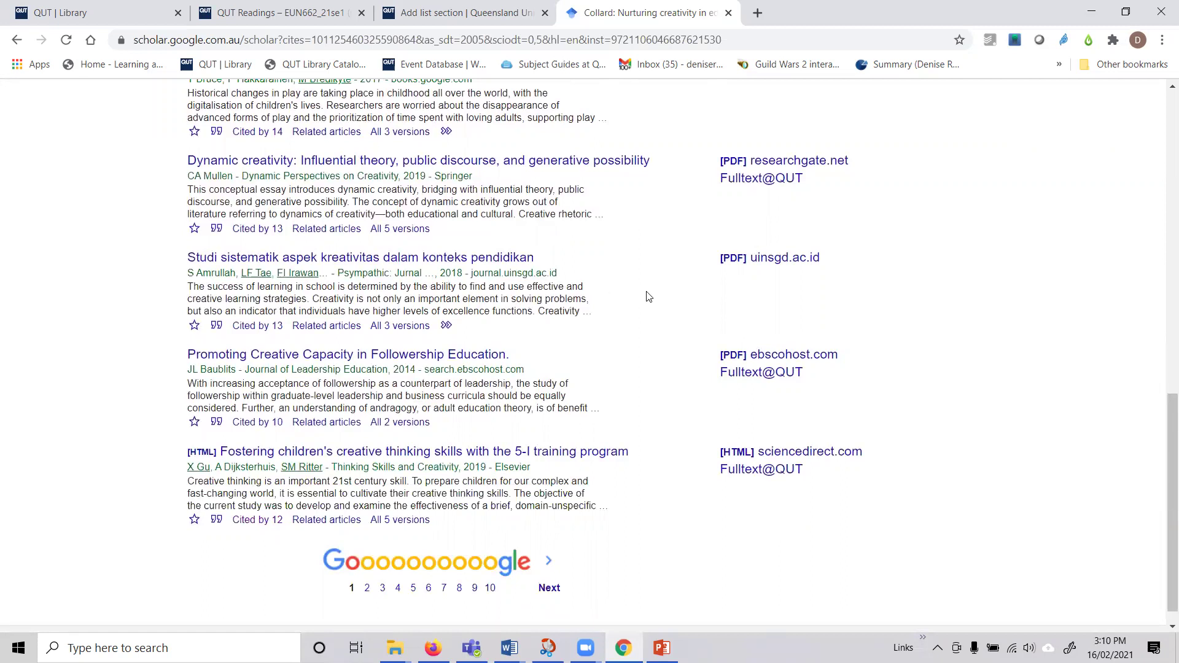
{"action": "scroll", "coordinate": [649, 297], "scroll_direction": "down", "scroll_amount": 1}
{"action": "scroll", "coordinate": [649, 297], "scroll_direction": "up", "scroll_amount": 1}
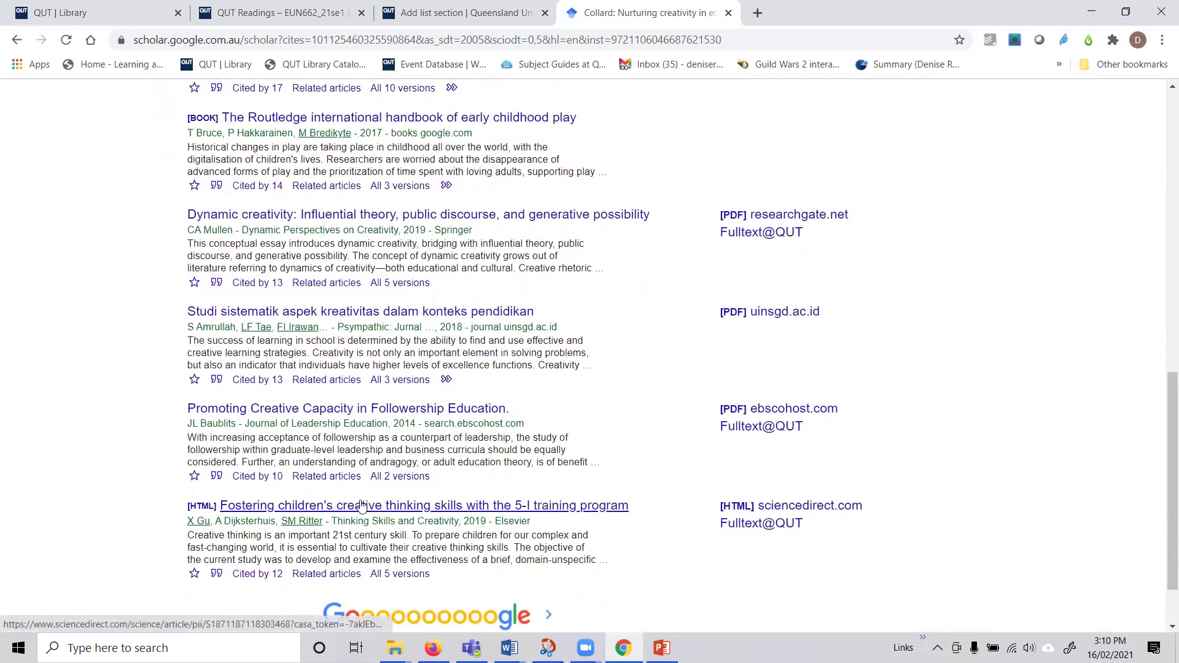
{"action": "left_click", "coordinate": [497, 508]}
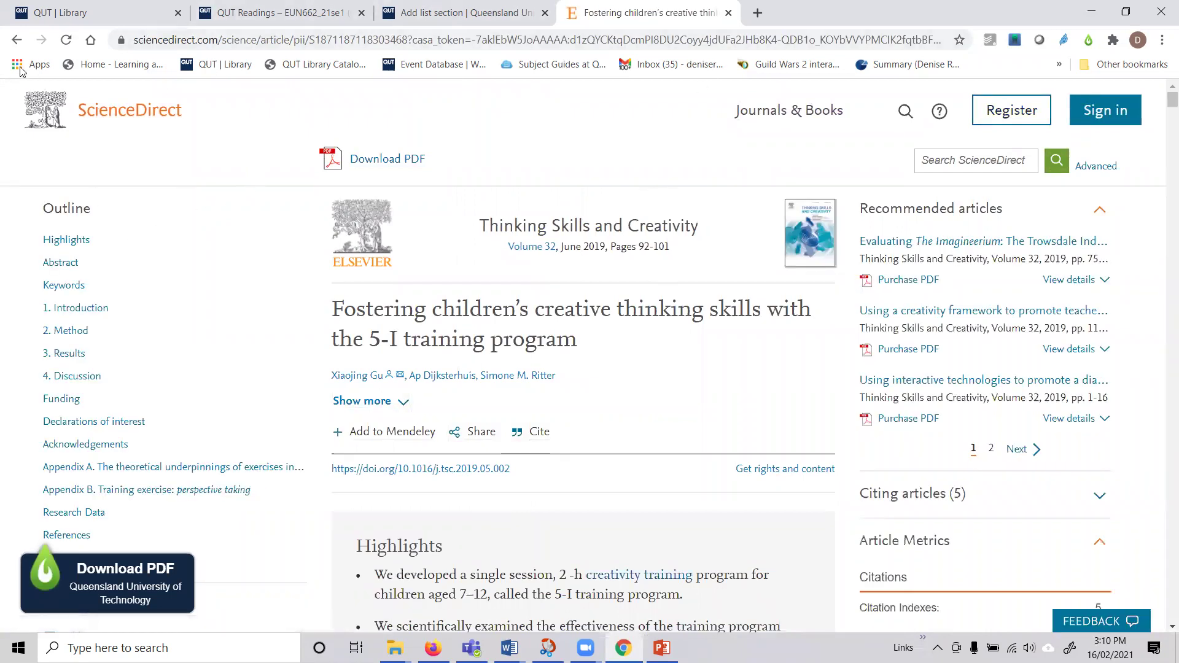
{"action": "left_click", "coordinate": [17, 40]}
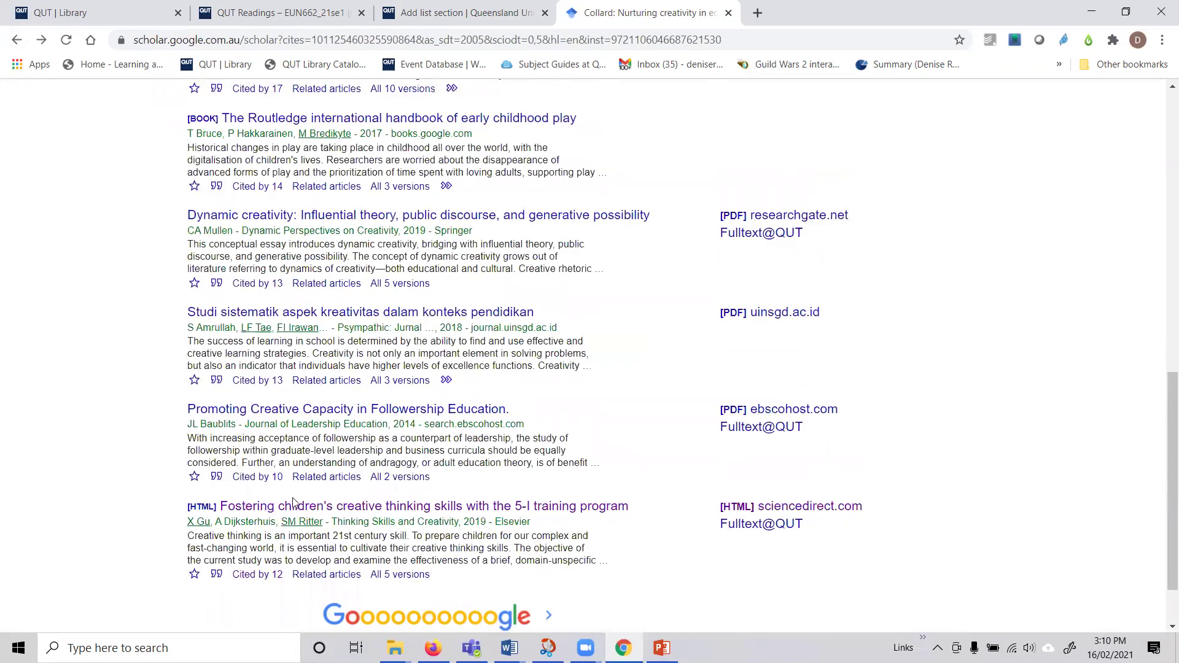
Open the 12 articles citing the 5-I training program paper, browse them, and return to the top
{"action": "left_click", "coordinate": [257, 576]}
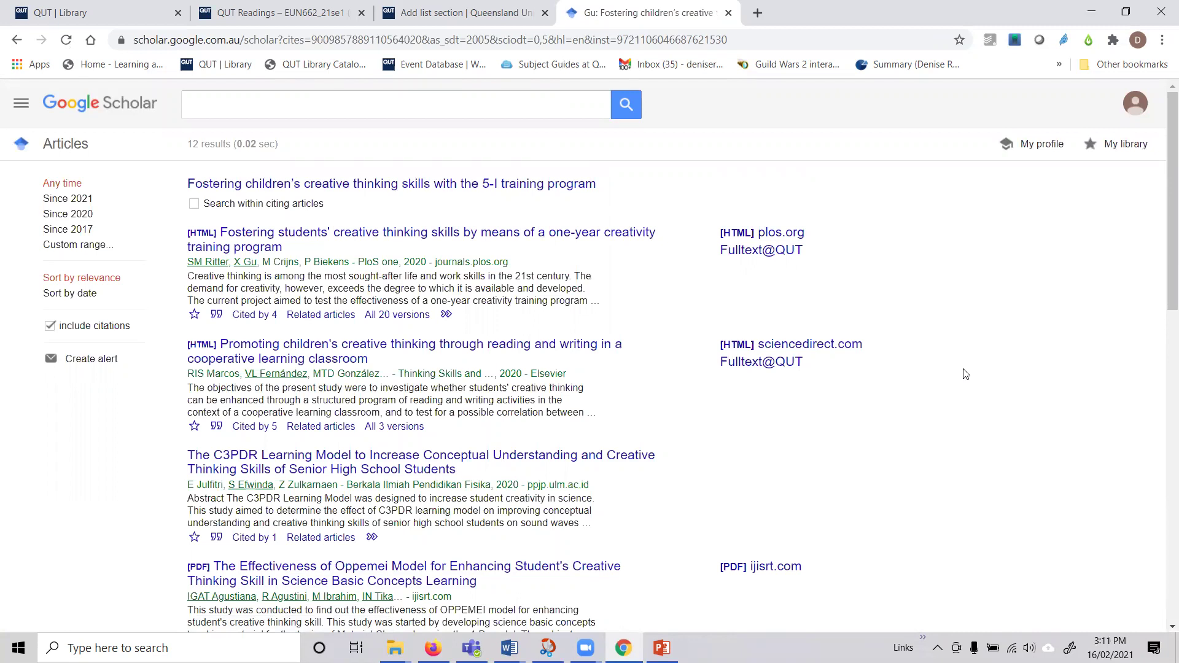
{"action": "scroll", "coordinate": [965, 374], "scroll_direction": "down", "scroll_amount": 1}
{"action": "scroll", "coordinate": [965, 374], "scroll_direction": "up", "scroll_amount": 1}
{"action": "scroll", "coordinate": [524, 434], "scroll_direction": "down", "scroll_amount": 2}
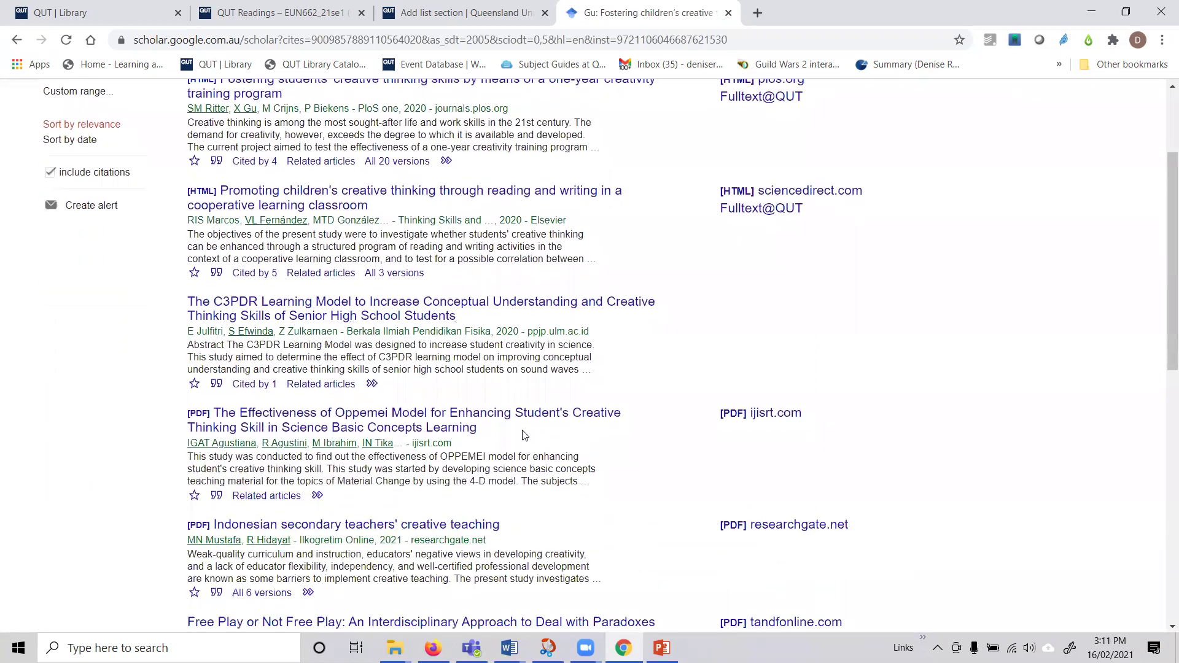
{"action": "scroll", "coordinate": [524, 435], "scroll_direction": "down", "scroll_amount": 4}
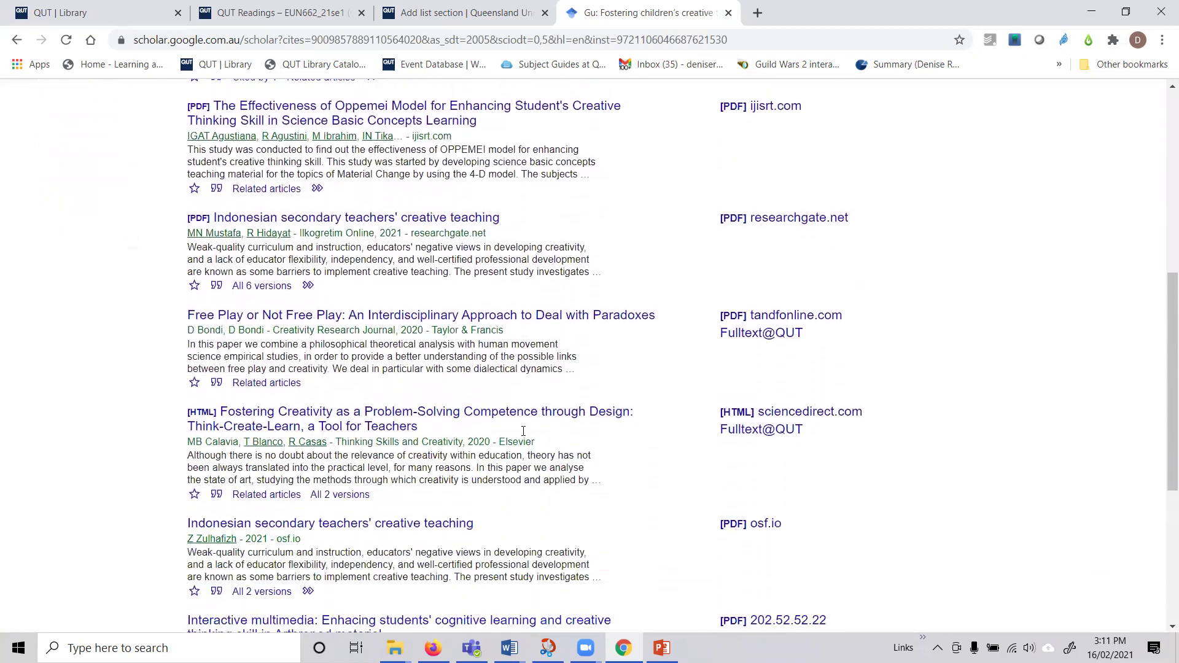
{"action": "scroll", "coordinate": [525, 435], "scroll_direction": "down", "scroll_amount": 1}
{"action": "scroll", "coordinate": [526, 437], "scroll_direction": "down", "scroll_amount": 3}
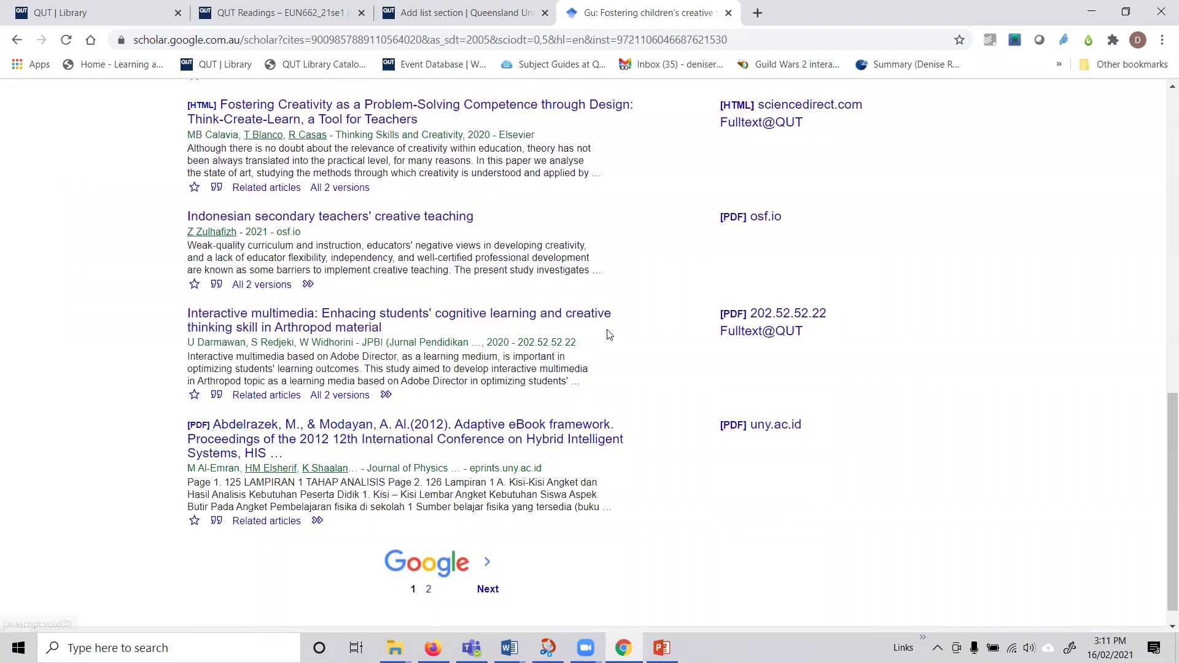
{"action": "scroll", "coordinate": [608, 332], "scroll_direction": "up", "scroll_amount": 3}
{"action": "scroll", "coordinate": [608, 333], "scroll_direction": "up", "scroll_amount": 7}
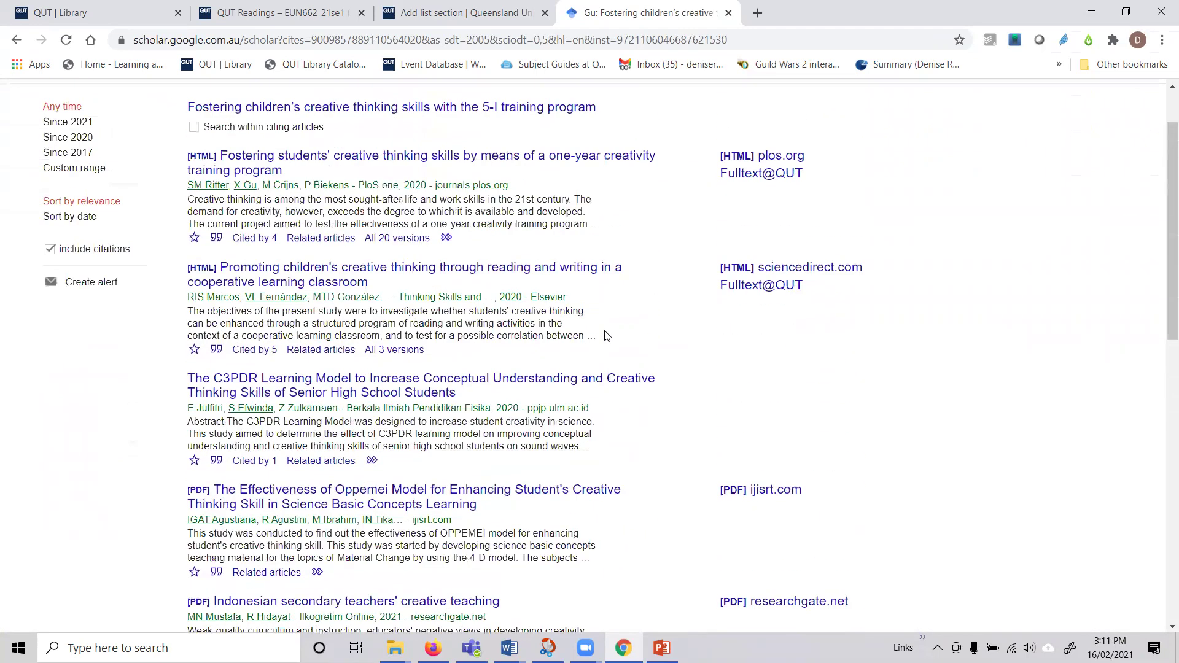
{"action": "left_click", "coordinate": [16, 41]}
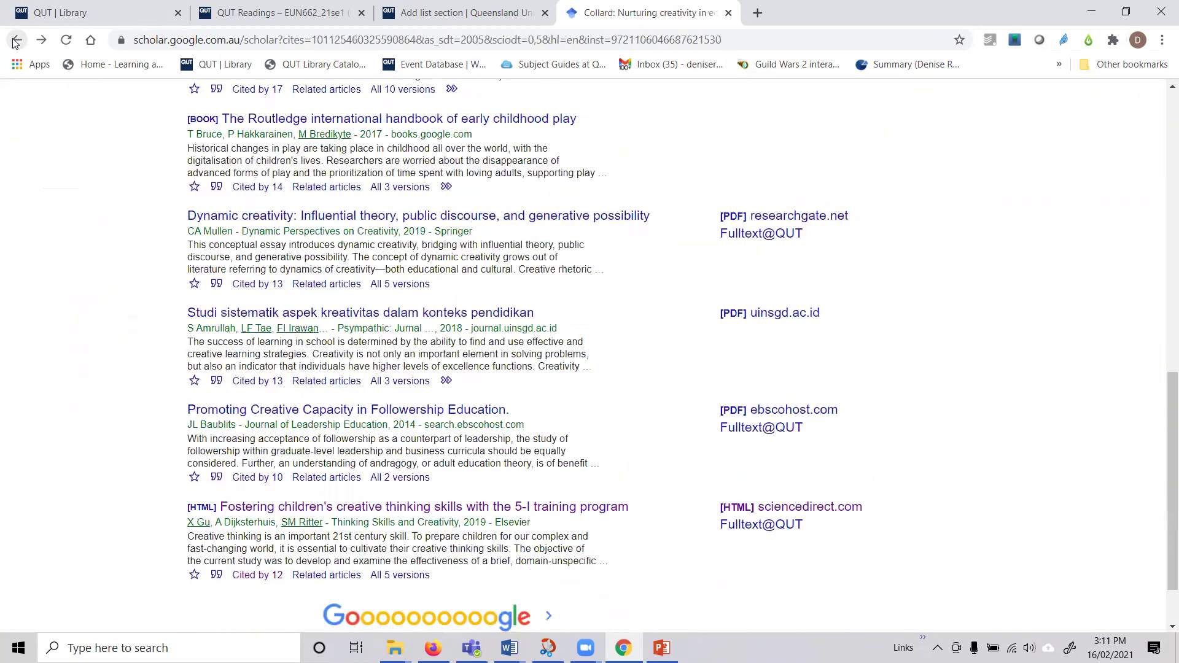
{"action": "scroll", "coordinate": [514, 378], "scroll_direction": "up", "scroll_amount": 3}
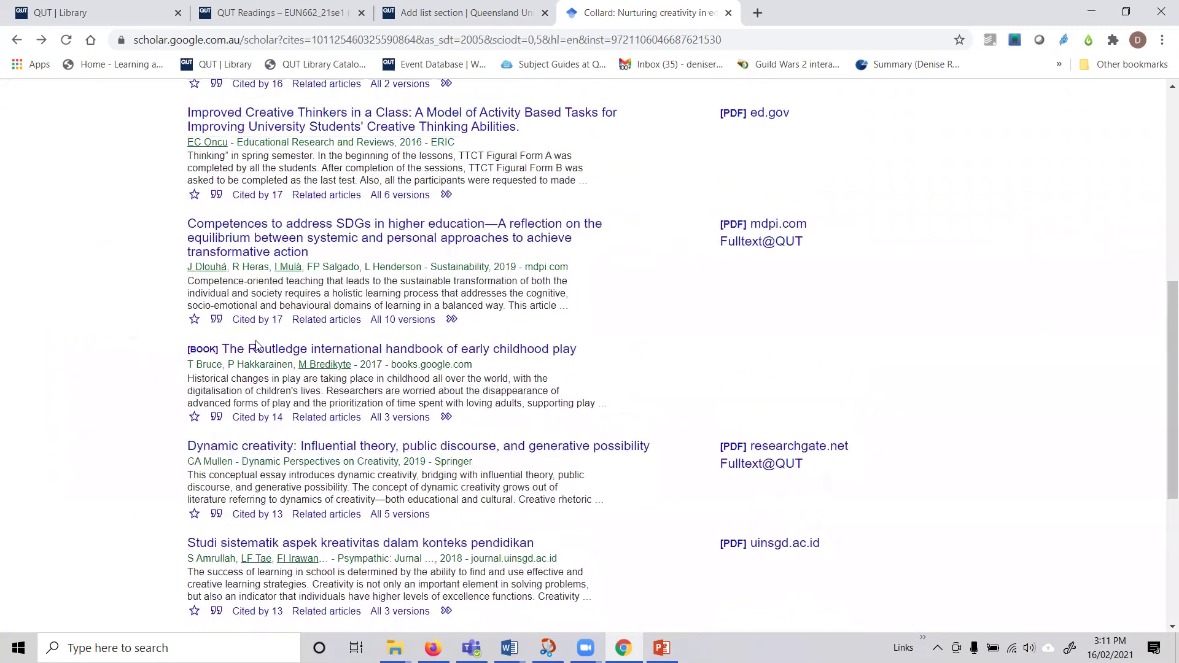
{"action": "scroll", "coordinate": [465, 299], "scroll_direction": "up", "scroll_amount": 1}
{"action": "scroll", "coordinate": [465, 299], "scroll_direction": "up", "scroll_amount": 2}
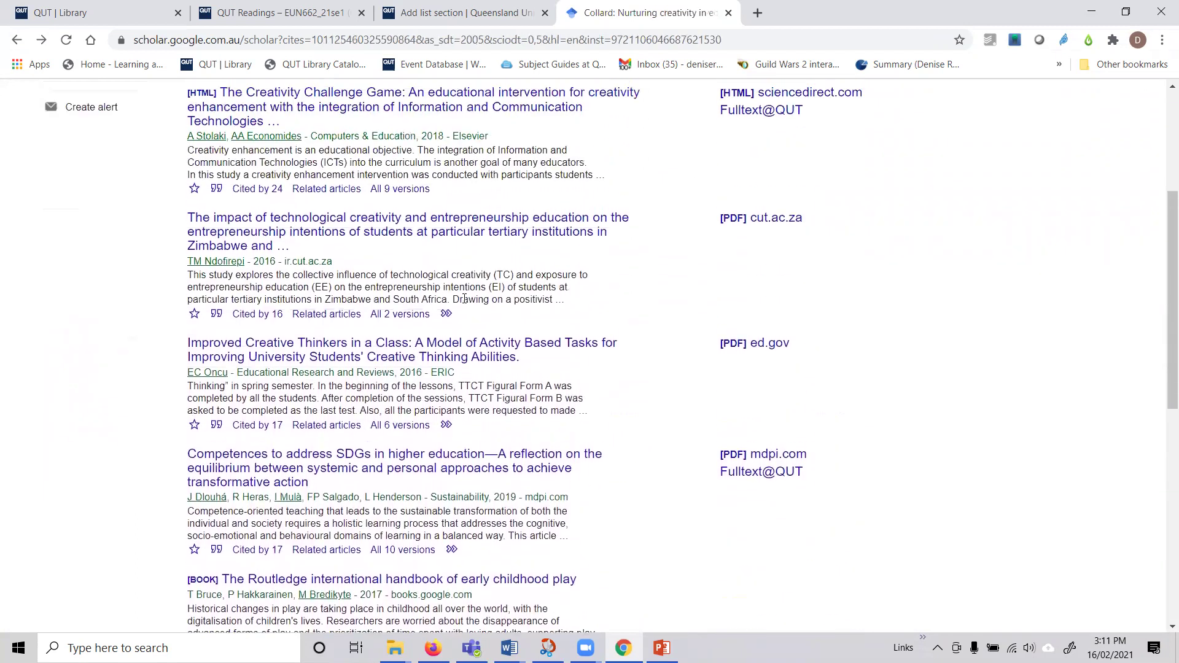
{"action": "scroll", "coordinate": [464, 299], "scroll_direction": "up", "scroll_amount": 2}
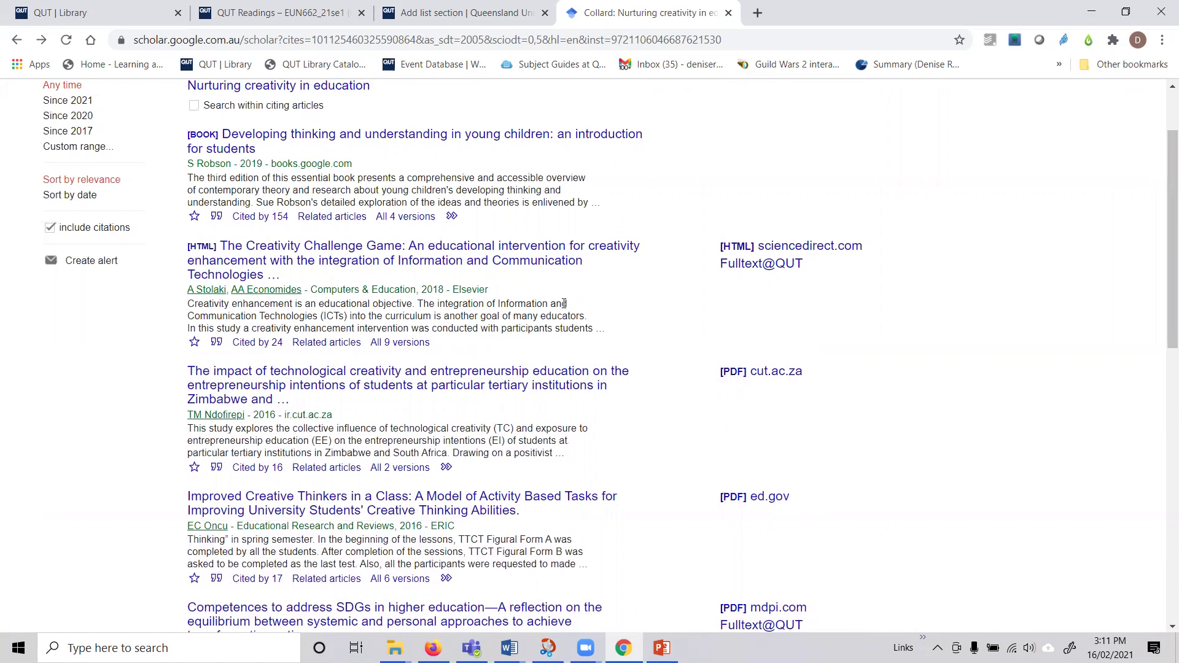
{"action": "scroll", "coordinate": [561, 311], "scroll_direction": "up", "scroll_amount": 2}
{"action": "scroll", "coordinate": [562, 313], "scroll_direction": "down", "scroll_amount": 3}
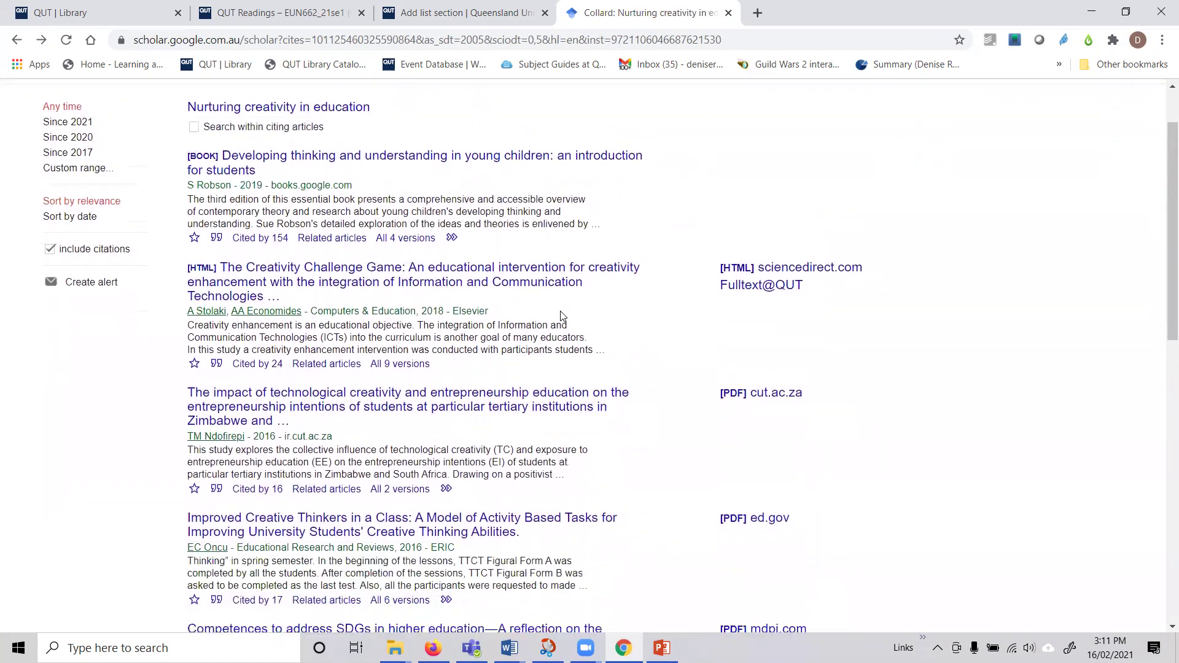
{"action": "scroll", "coordinate": [561, 313], "scroll_direction": "down", "scroll_amount": 3}
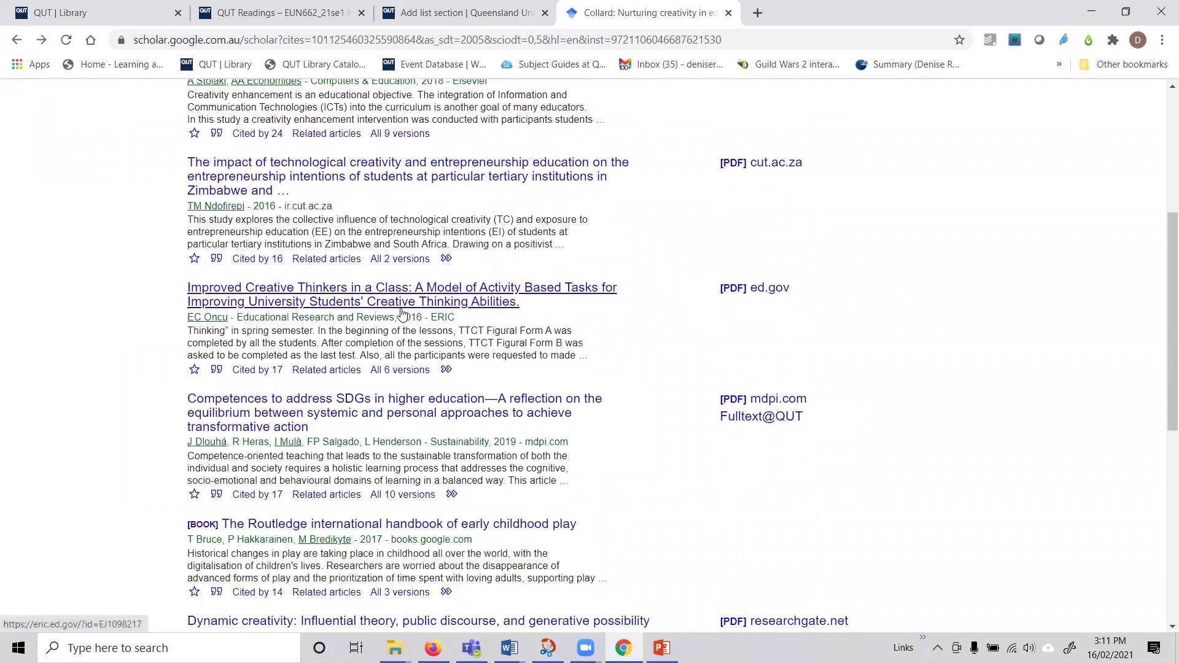
{"action": "scroll", "coordinate": [399, 335], "scroll_direction": "down", "scroll_amount": 3}
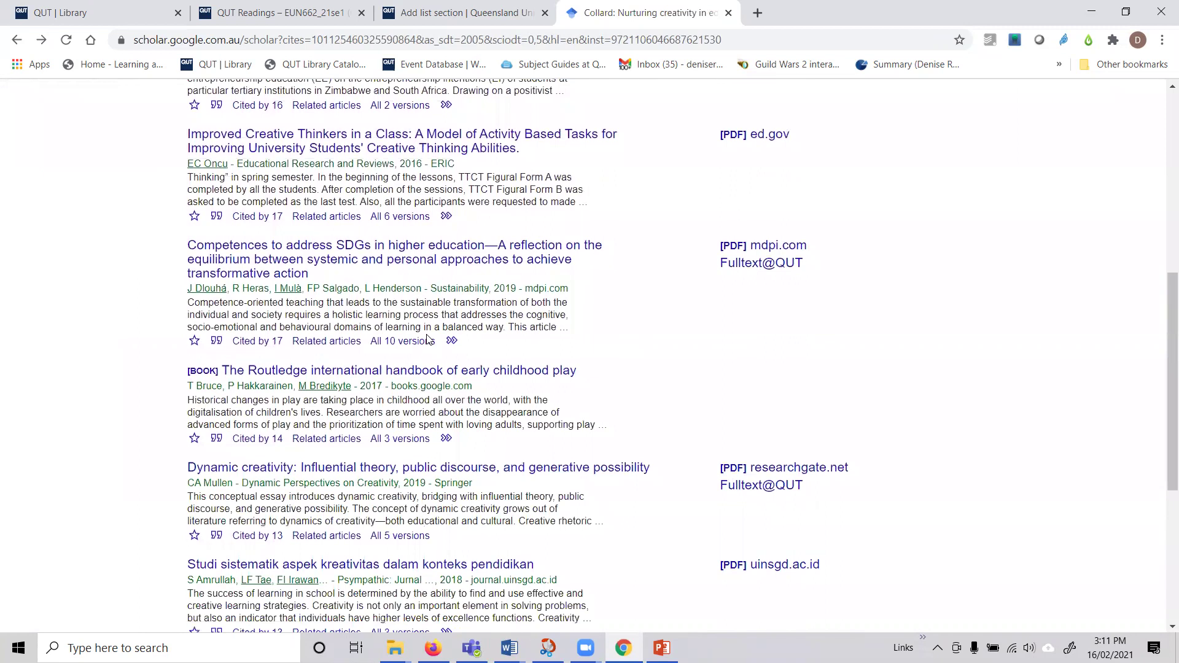
{"action": "scroll", "coordinate": [428, 340], "scroll_direction": "down", "scroll_amount": 3}
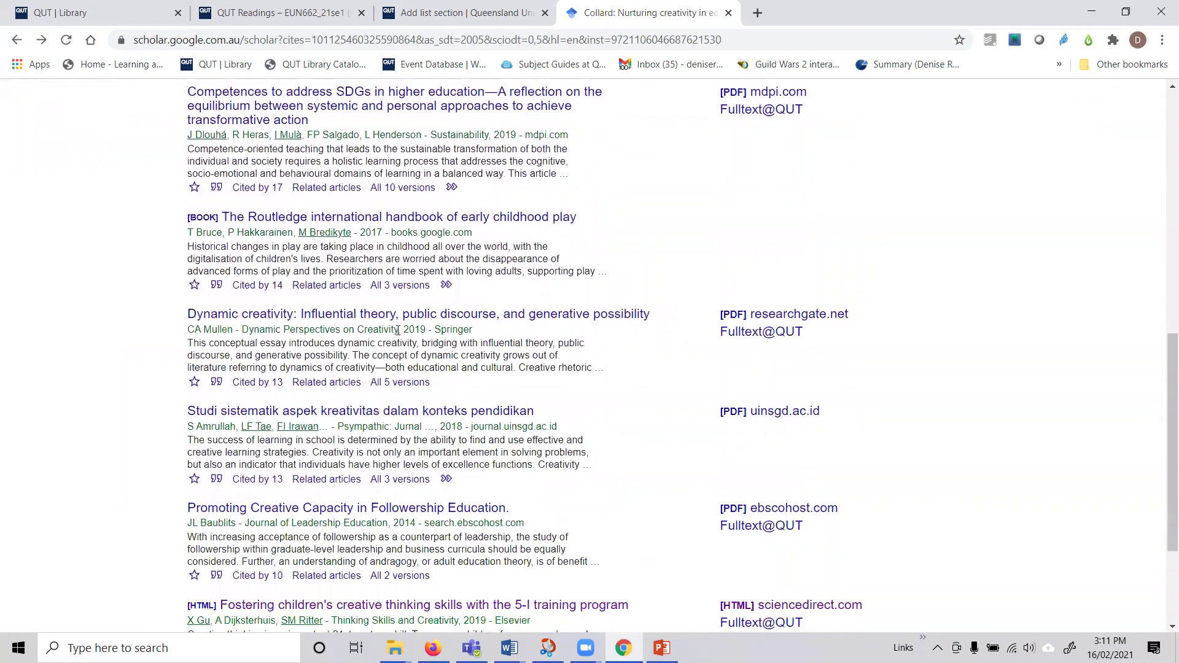
{"action": "scroll", "coordinate": [400, 331], "scroll_direction": "down", "scroll_amount": 3}
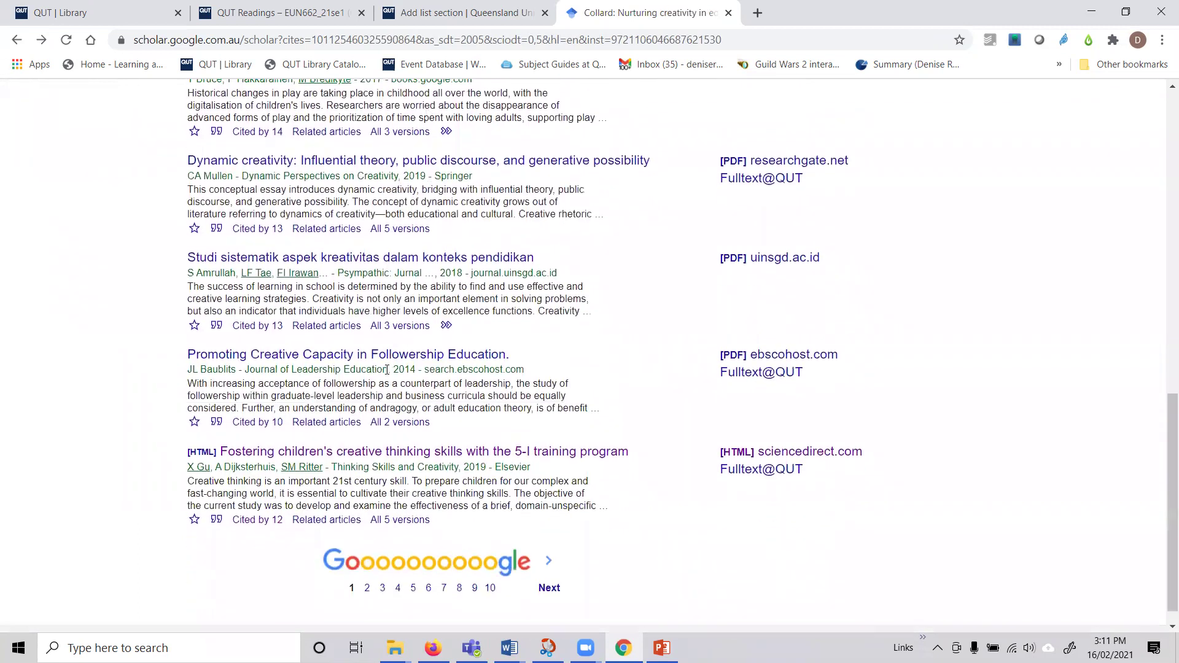
{"action": "left_click_drag", "start_coordinate": [388, 371], "coordinate": [248, 372]}
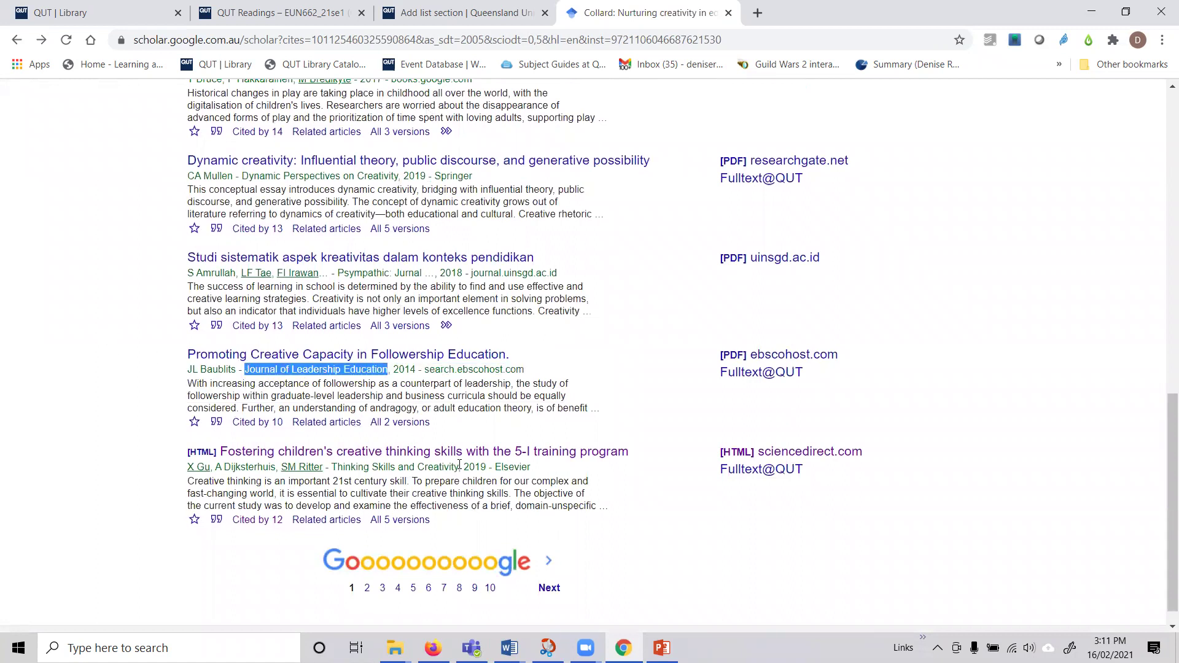
{"action": "left_click_drag", "start_coordinate": [459, 465], "coordinate": [332, 467]}
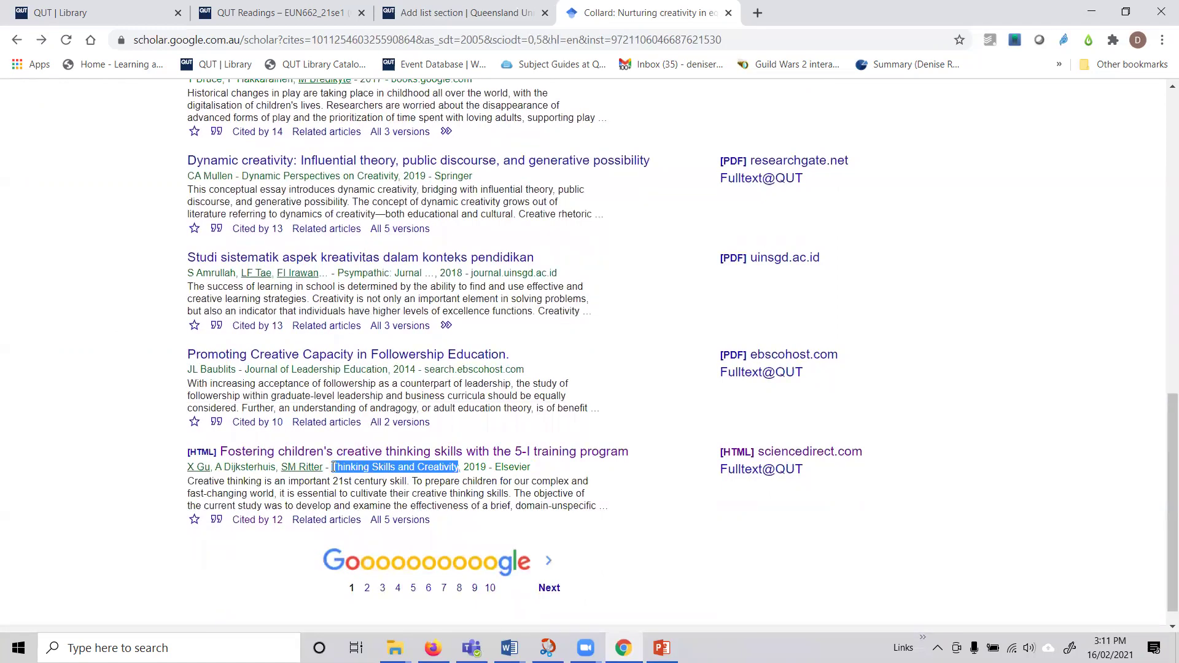
{"action": "left_click", "coordinate": [974, 294]}
{"action": "scroll", "coordinate": [976, 295], "scroll_direction": "up", "scroll_amount": 6}
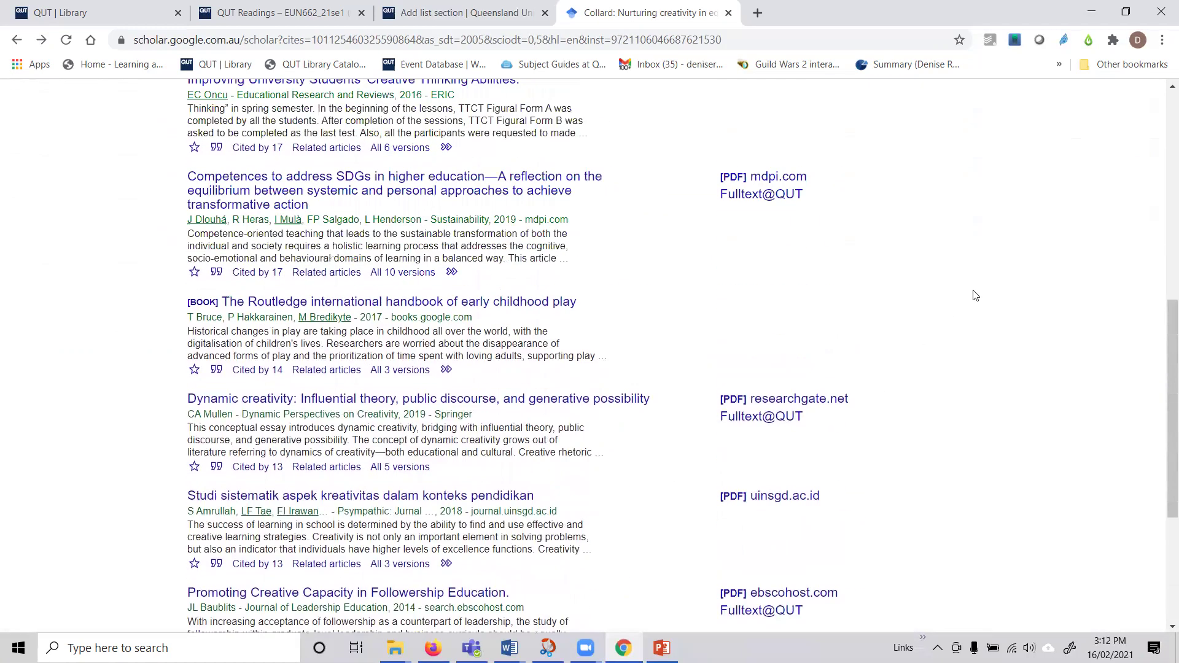
{"action": "scroll", "coordinate": [975, 295], "scroll_direction": "up", "scroll_amount": 6}
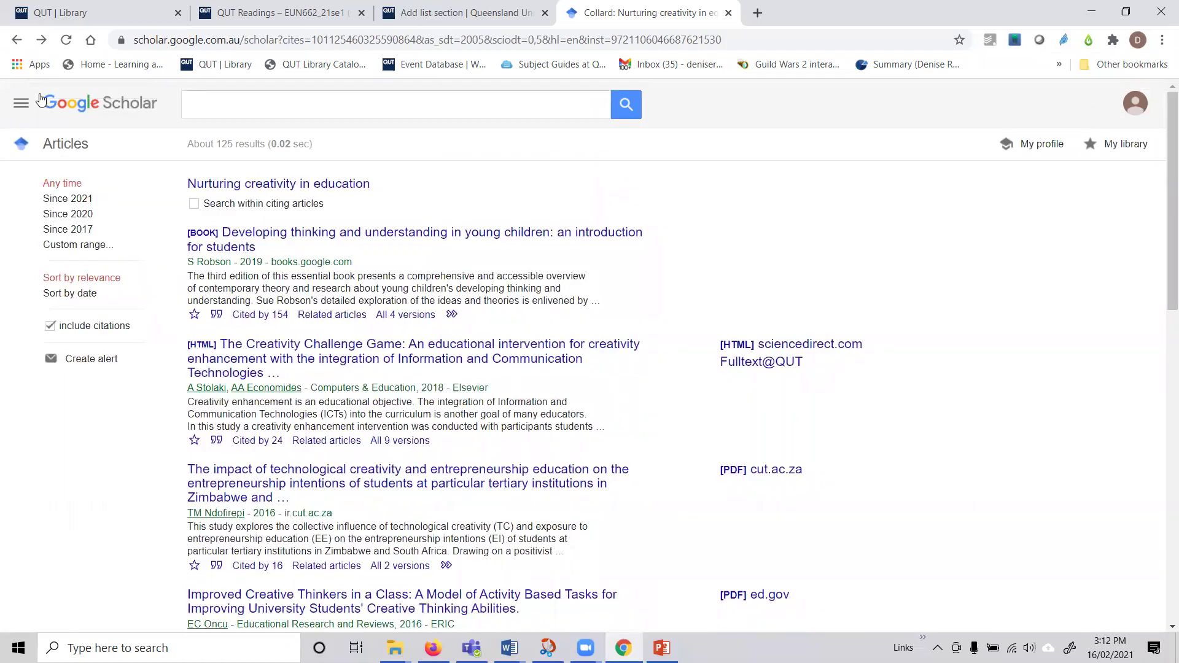
Fill Advanced search with 'creativity', exact phrase 'early childhood', and years 2015 to 2021
{"action": "left_click", "coordinate": [20, 102]}
{"action": "left_click", "coordinate": [63, 395]}
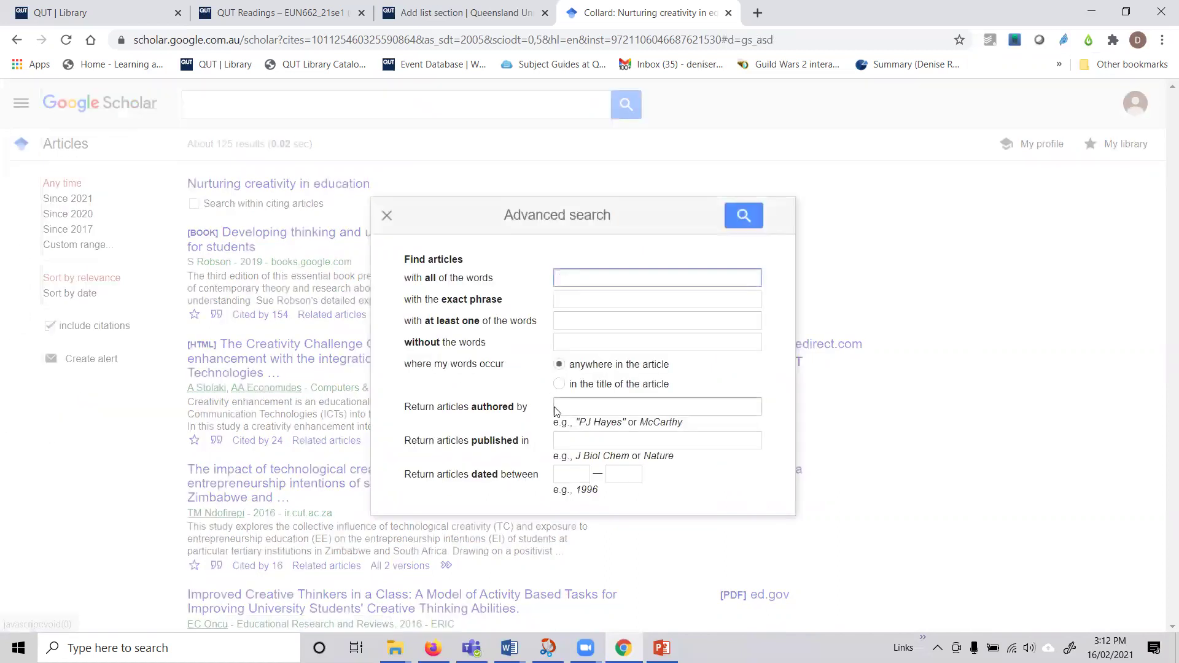
{"action": "type", "text": "creativity"}
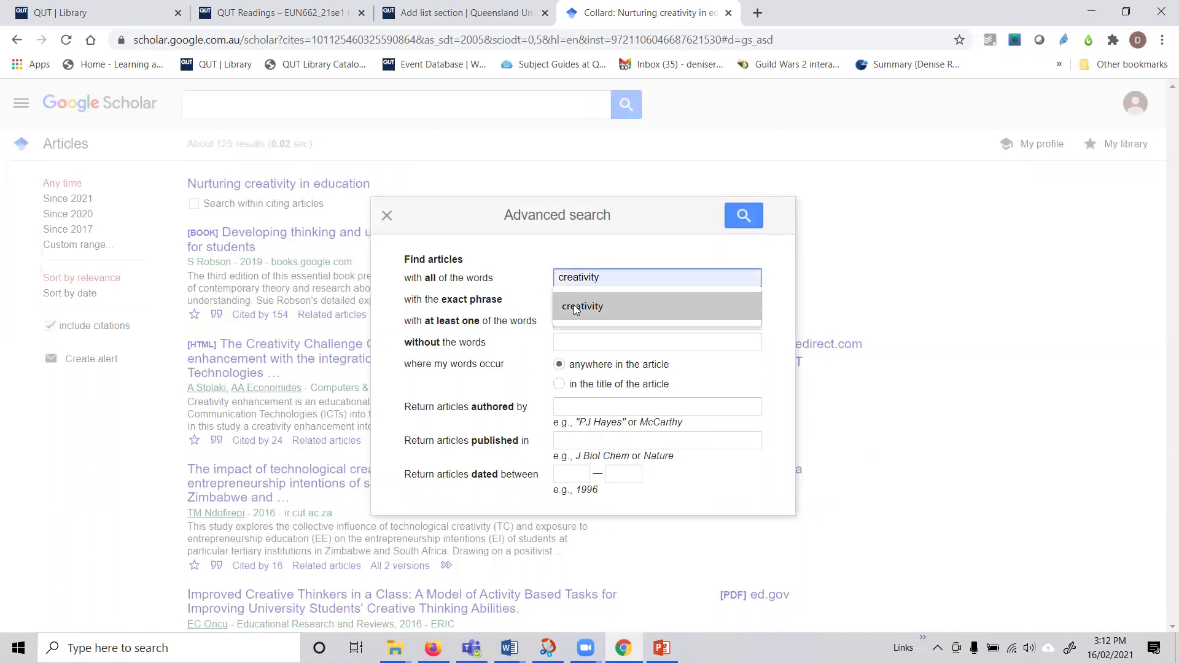
{"action": "left_click", "coordinate": [575, 304]}
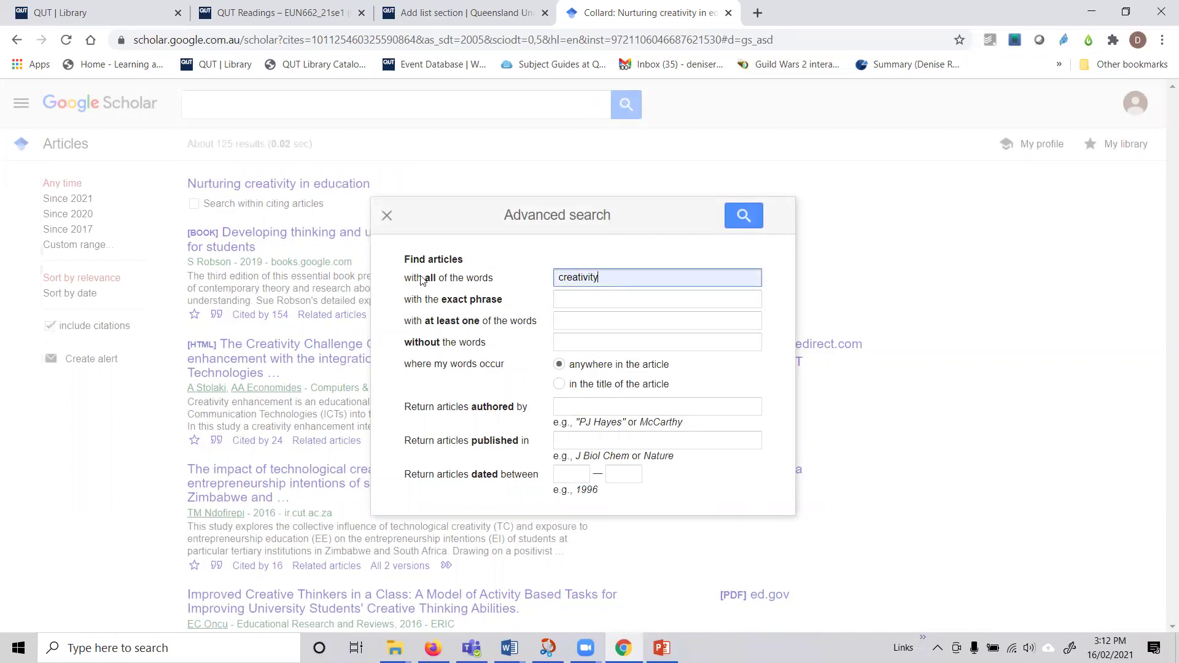
{"action": "left_click", "coordinate": [563, 299]}
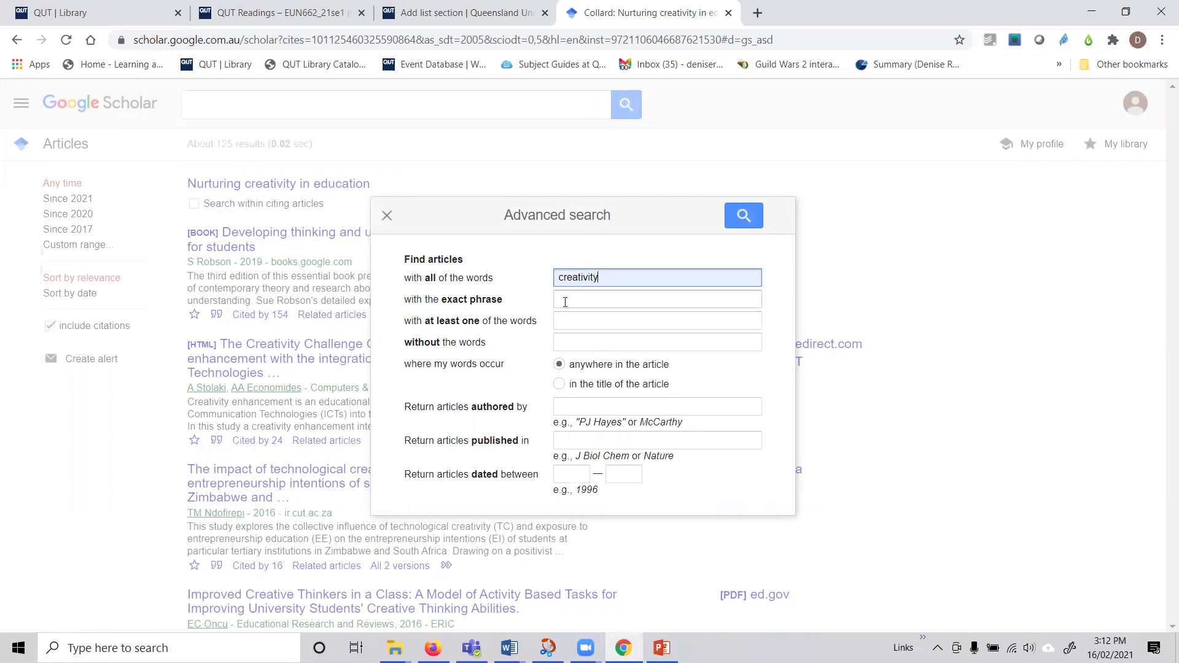
{"action": "type", "text": "ear"}
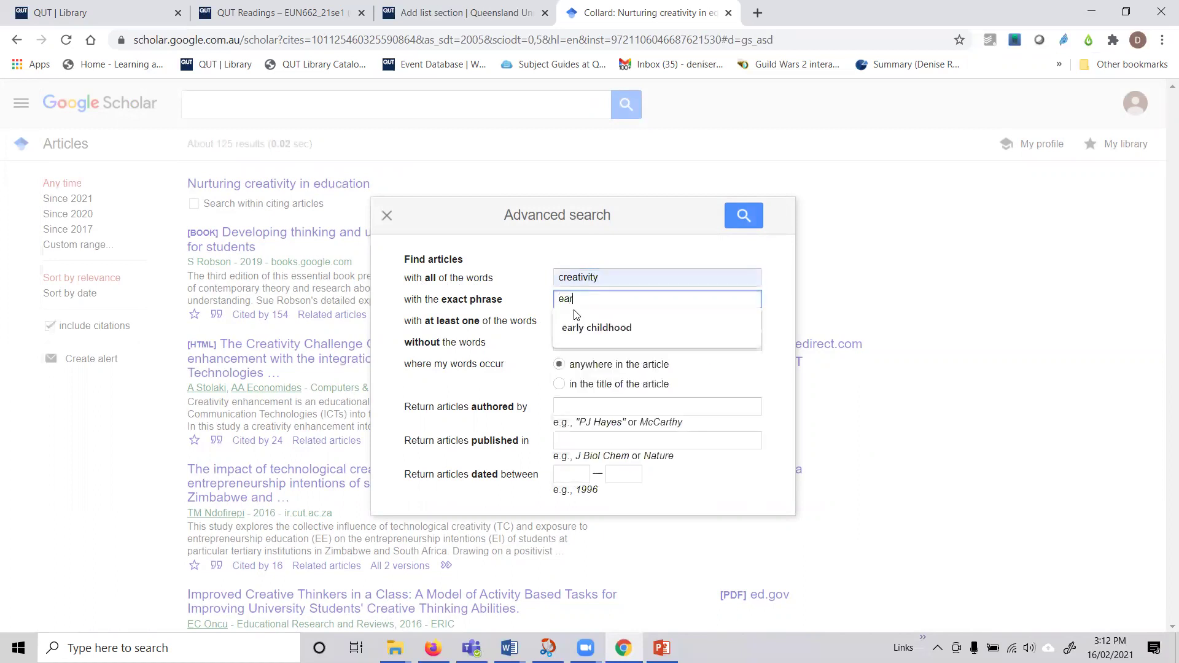
{"action": "type", "text": "ly childhood"}
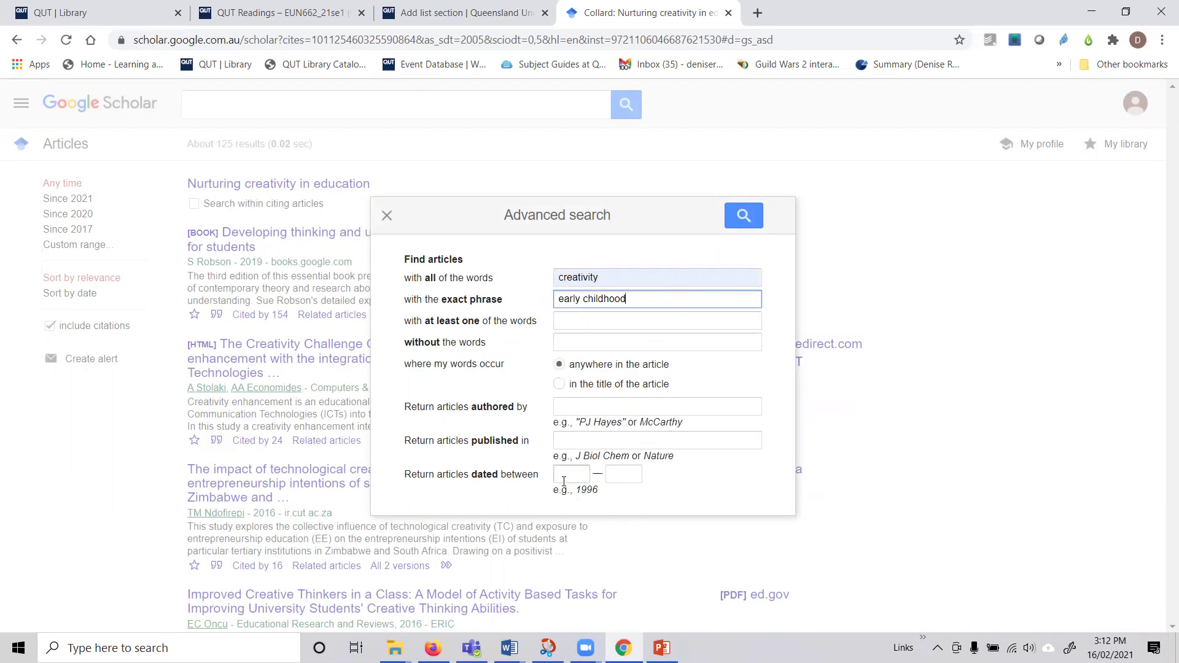
{"action": "left_click", "coordinate": [569, 476]}
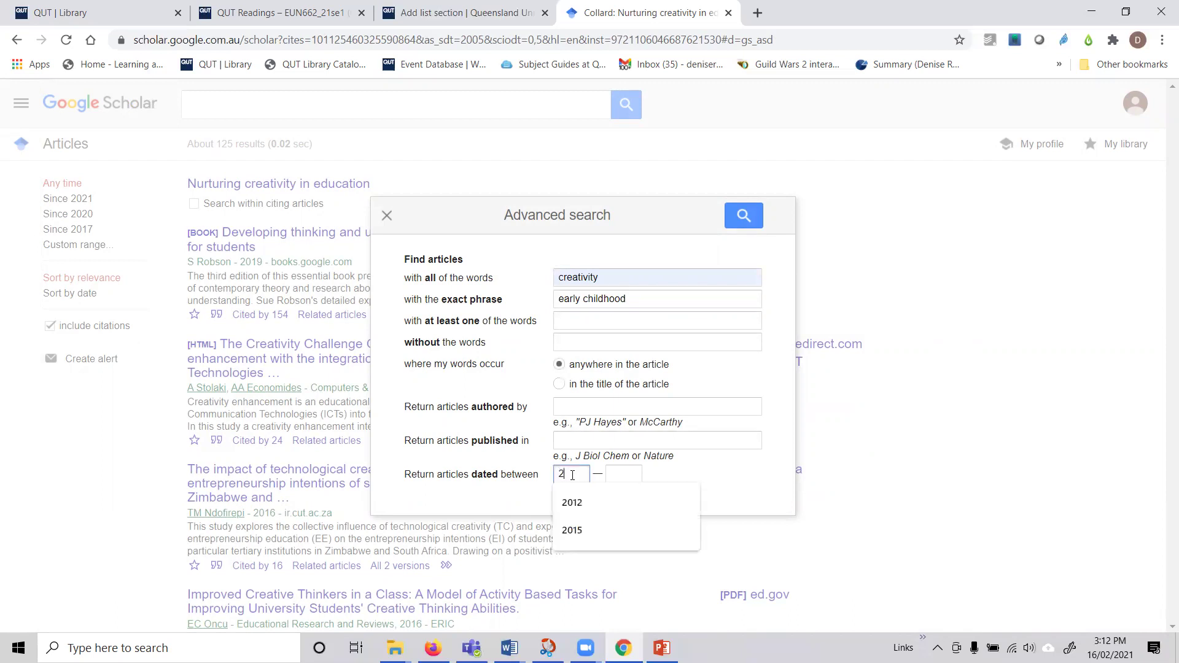
{"action": "type", "text": "2015"}
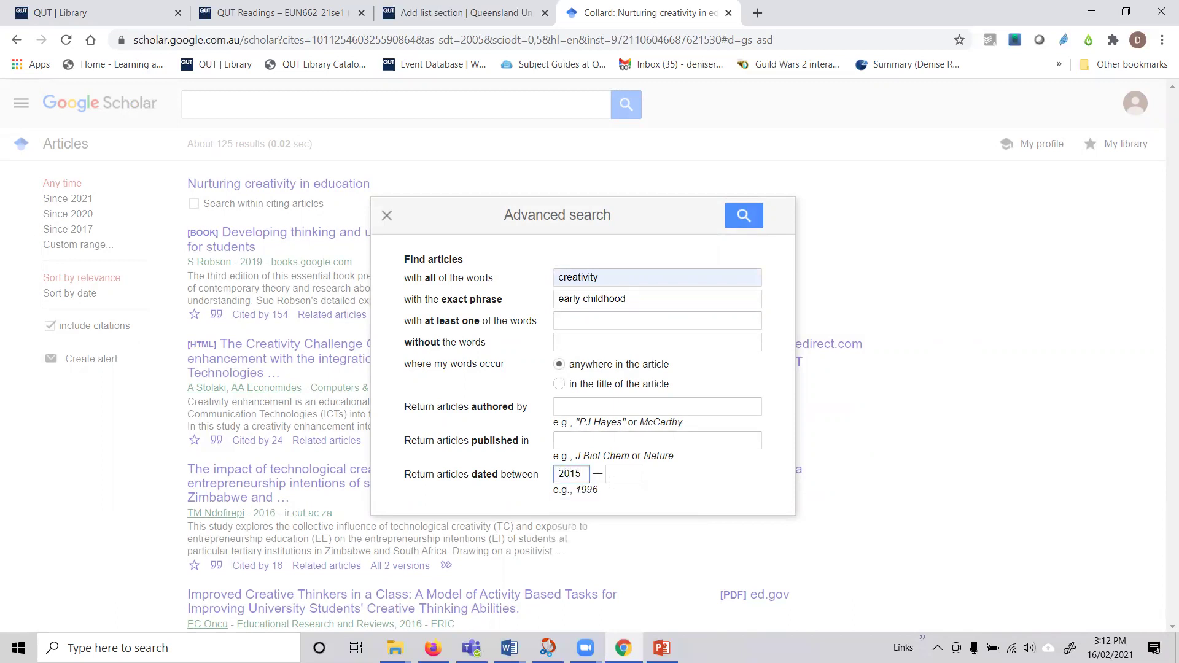
{"action": "left_click", "coordinate": [618, 474]}
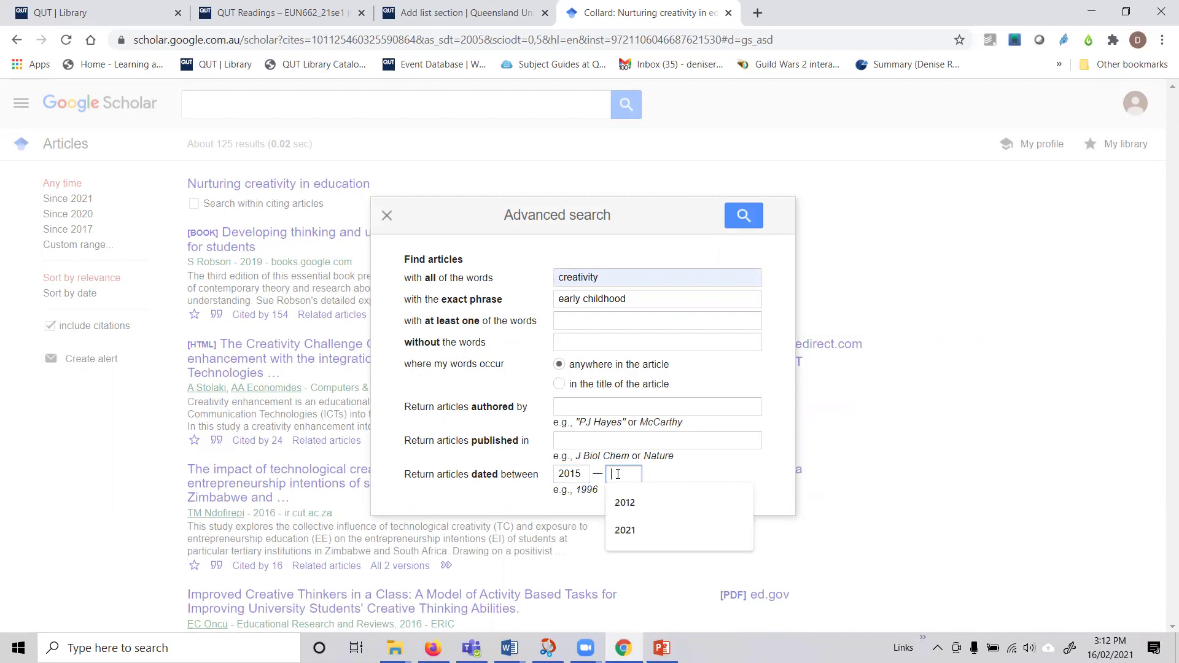
{"action": "left_click", "coordinate": [620, 530]}
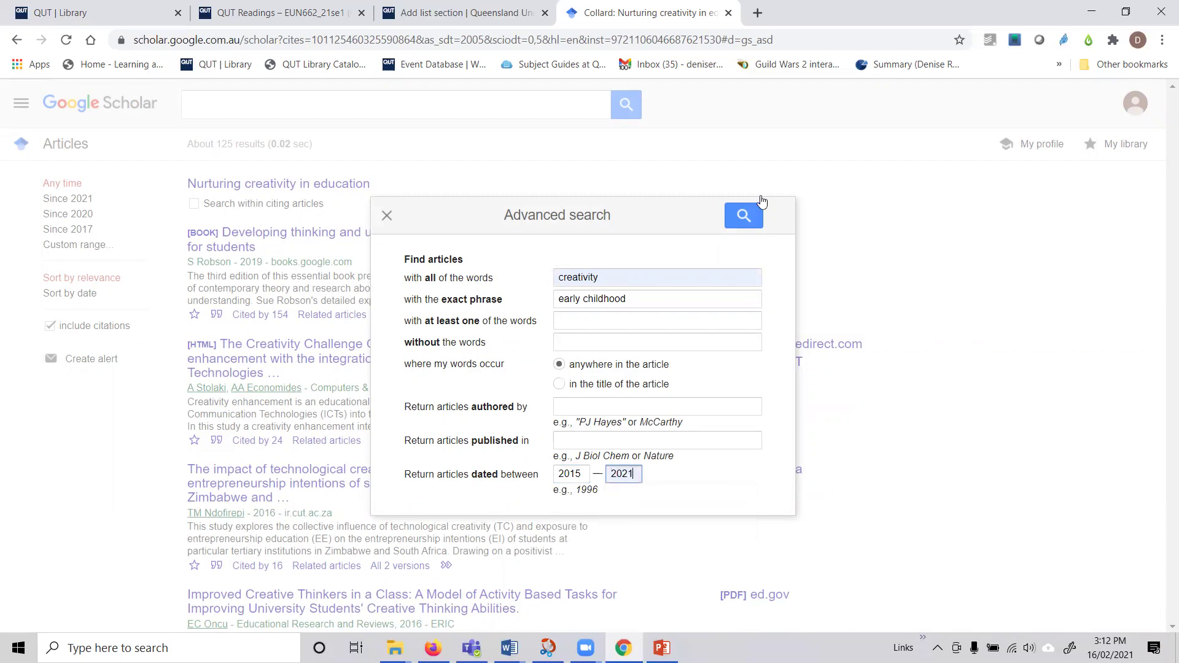
Run the search and browse the roughly 17,000 results, led by 'Developing creativity in early childhood studies students'
{"action": "left_click", "coordinate": [743, 217]}
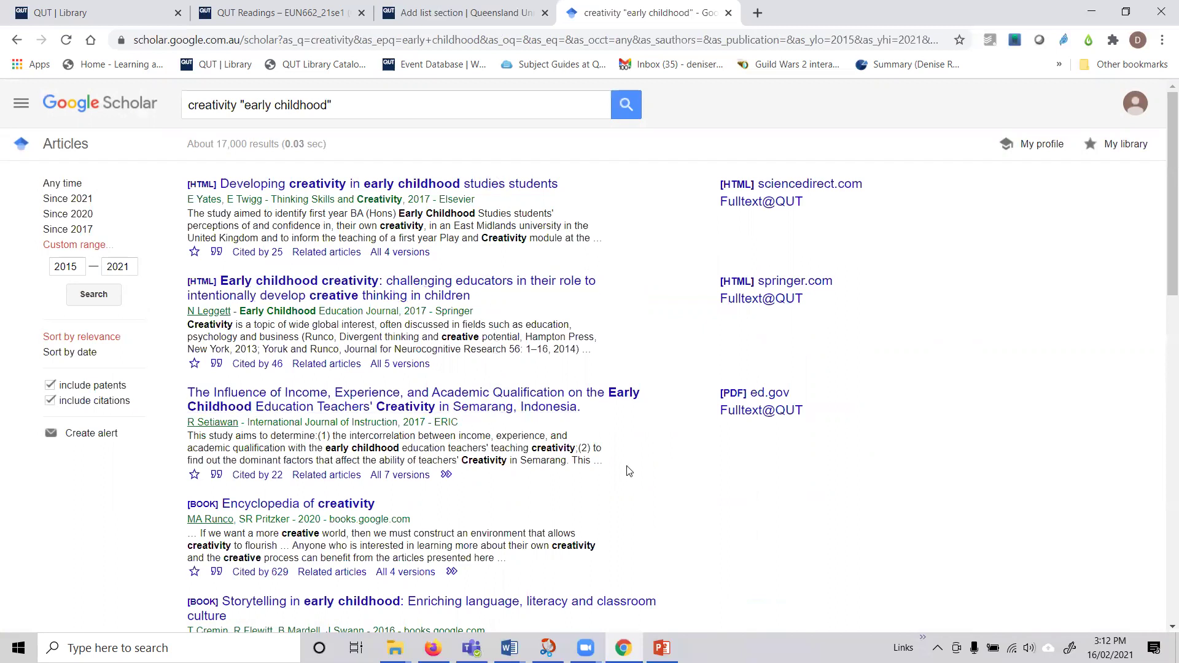
{"action": "scroll", "coordinate": [628, 470], "scroll_direction": "down", "scroll_amount": 1}
{"action": "scroll", "coordinate": [628, 470], "scroll_direction": "down", "scroll_amount": 1}
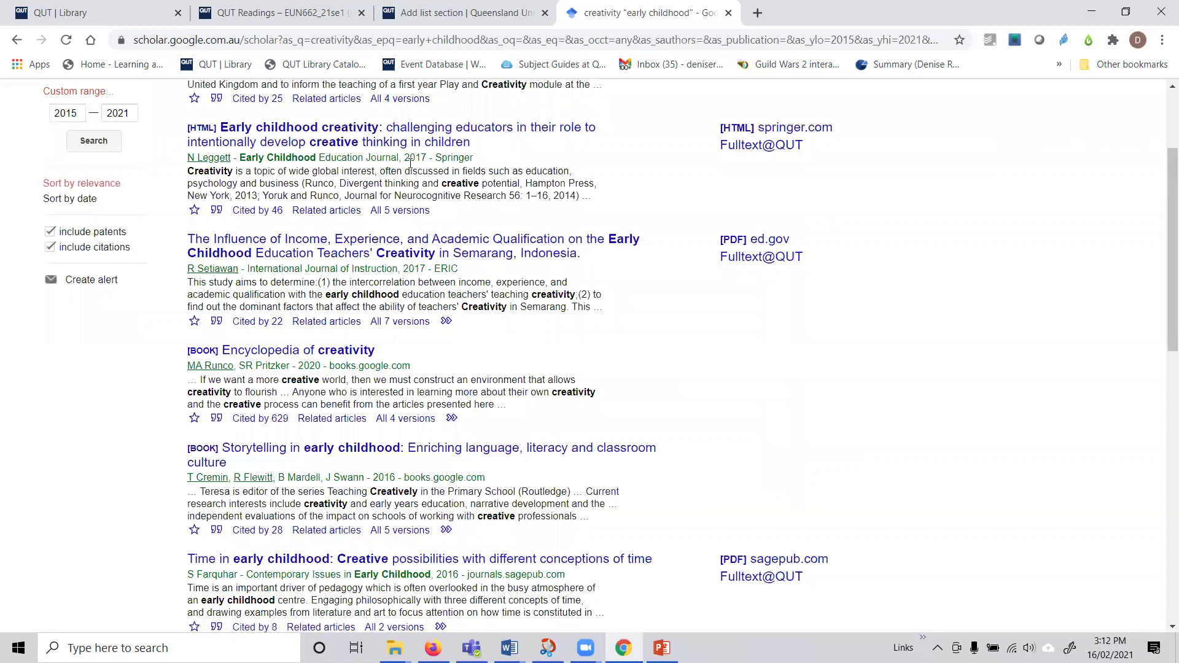
{"action": "left_click_drag", "start_coordinate": [399, 158], "coordinate": [242, 159]}
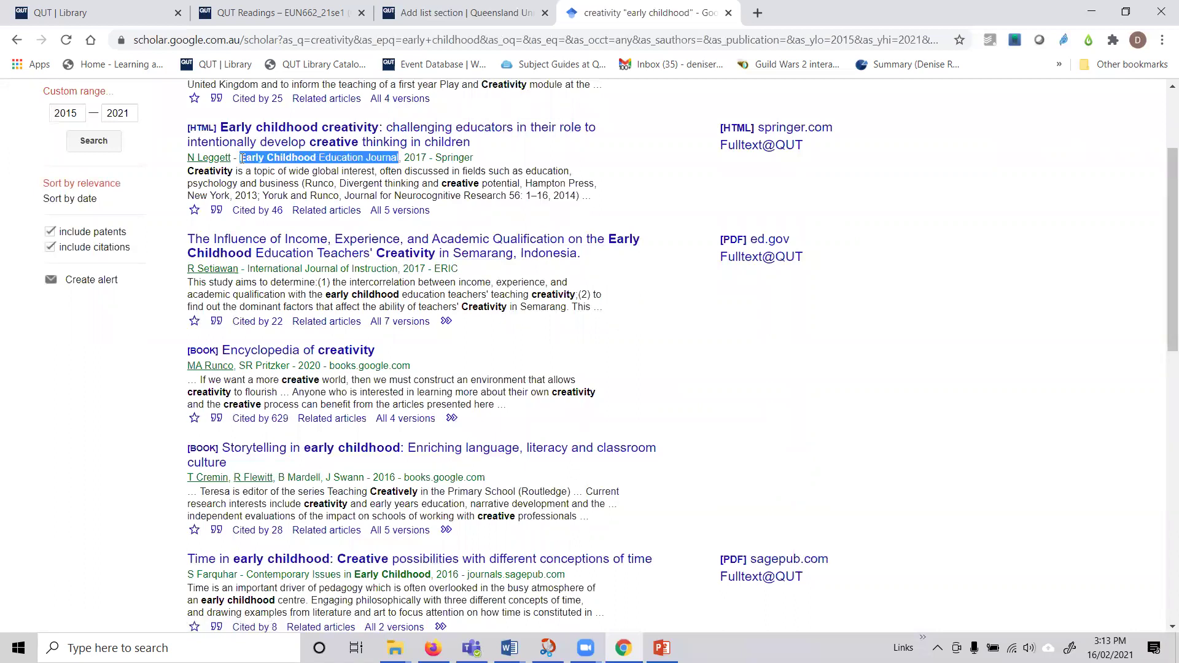
{"action": "left_click", "coordinate": [722, 367]}
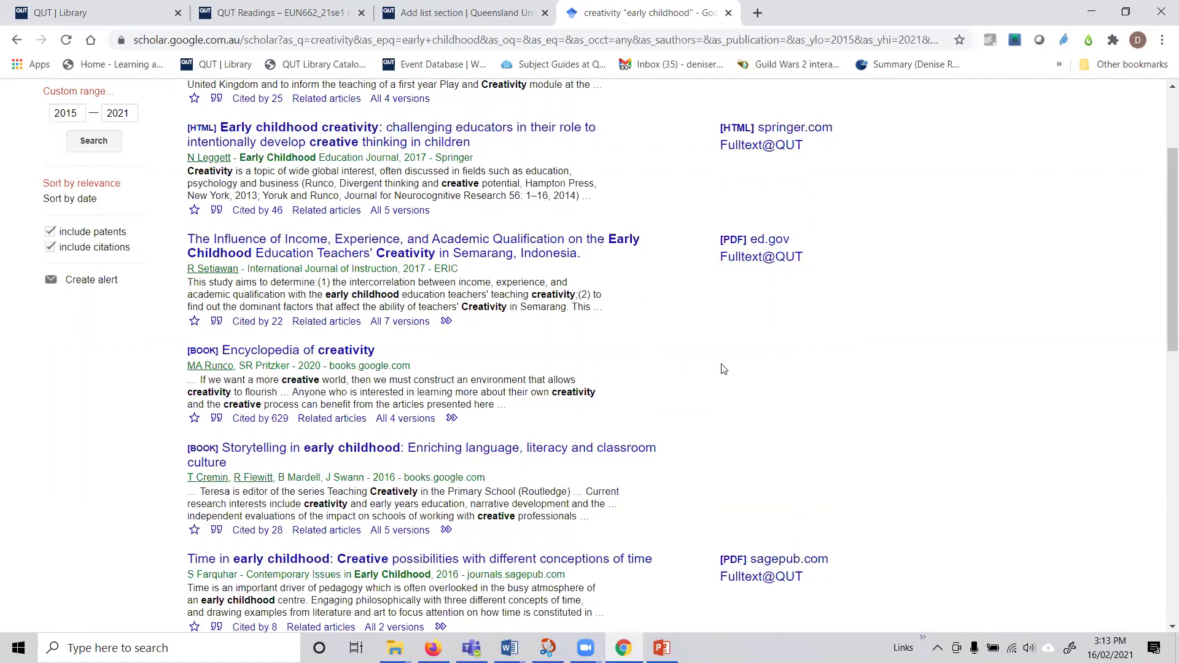
{"action": "scroll", "coordinate": [722, 368], "scroll_direction": "down", "scroll_amount": 1}
{"action": "scroll", "coordinate": [722, 368], "scroll_direction": "down", "scroll_amount": 4}
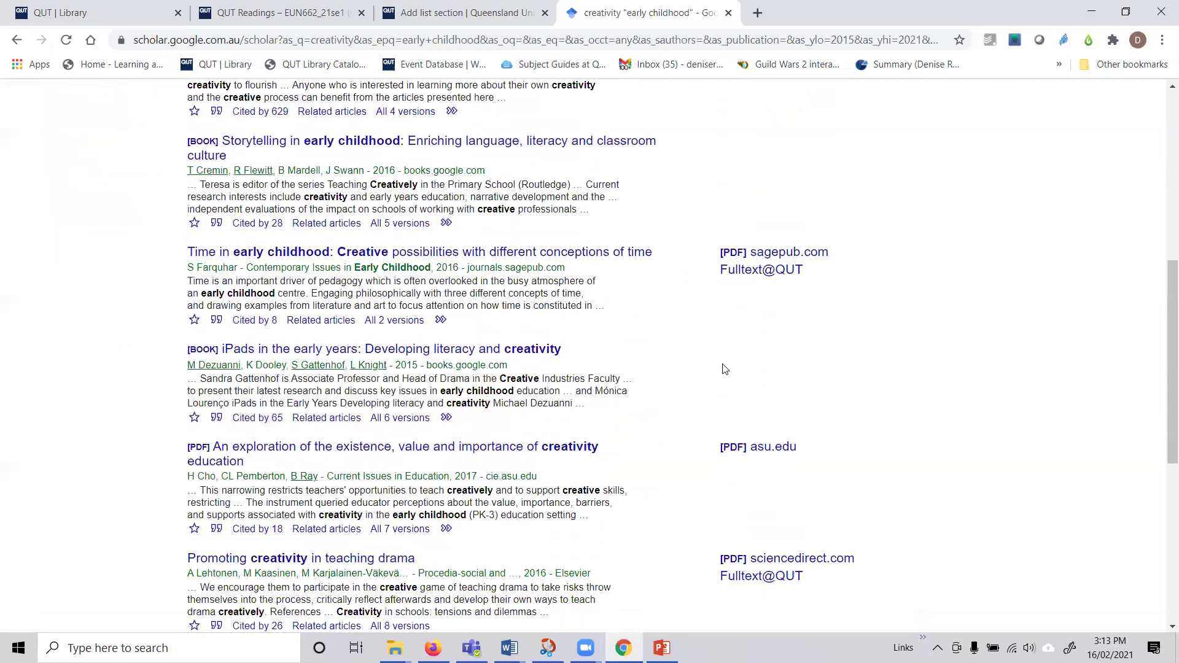
{"action": "scroll", "coordinate": [723, 367], "scroll_direction": "up", "scroll_amount": 6}
{"action": "scroll", "coordinate": [723, 367], "scroll_direction": "up", "scroll_amount": 1}
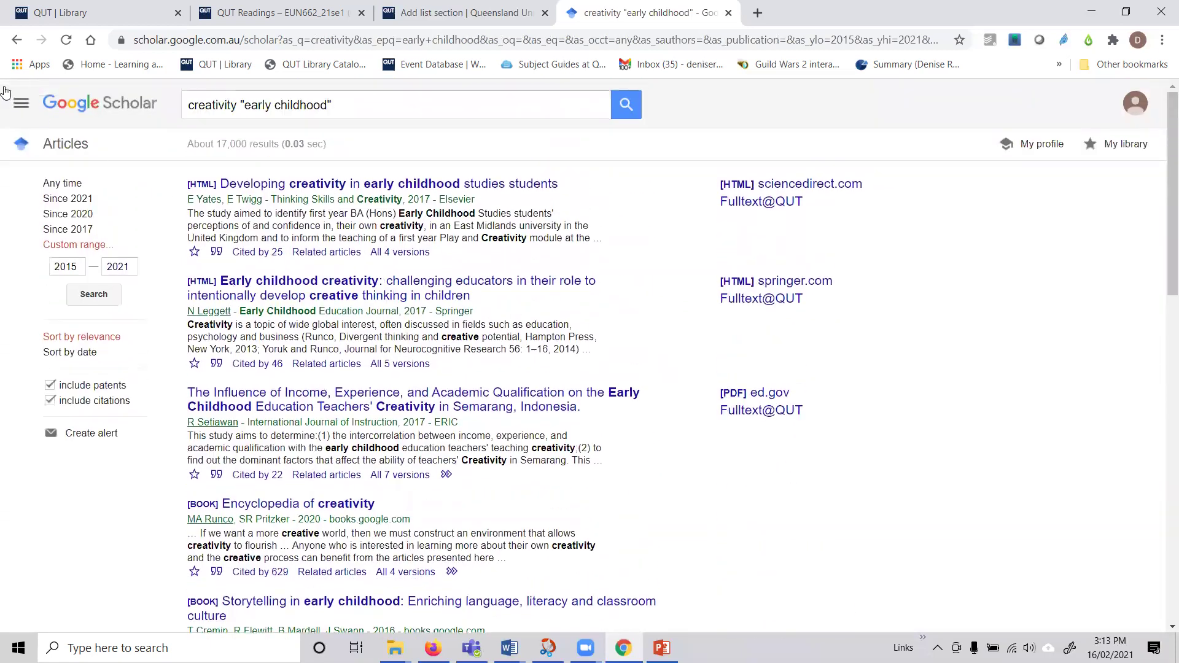
Limit matches to words in the article title and rerun, leaving about 113 results
{"action": "left_click", "coordinate": [19, 105]}
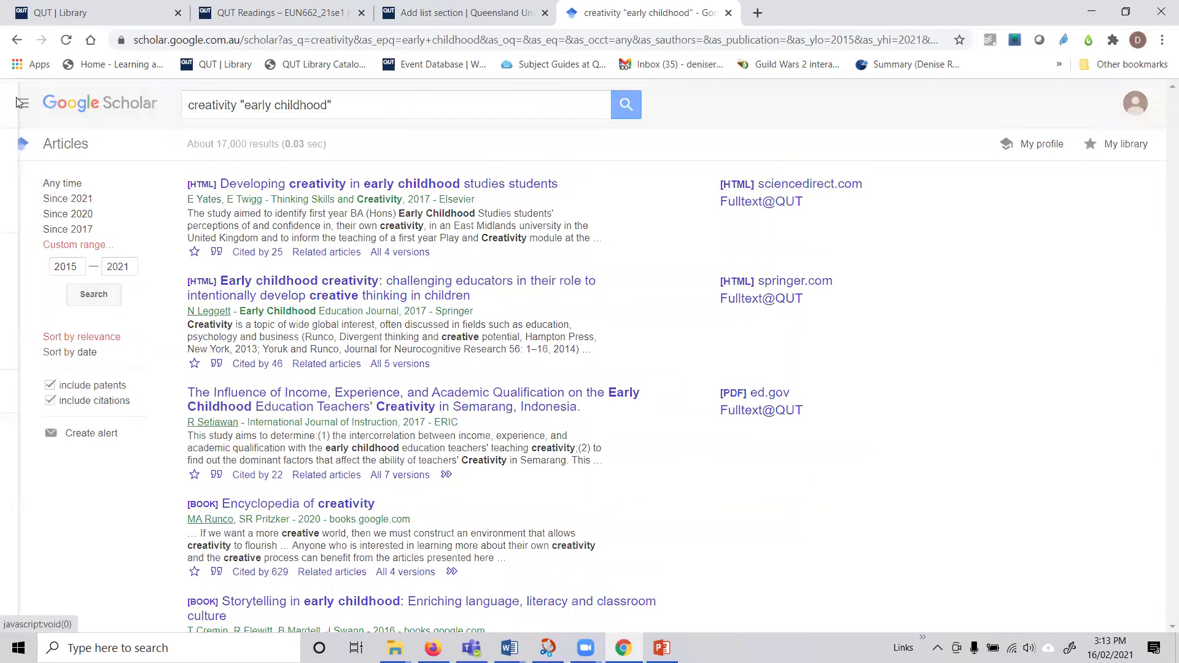
{"action": "left_click", "coordinate": [73, 395]}
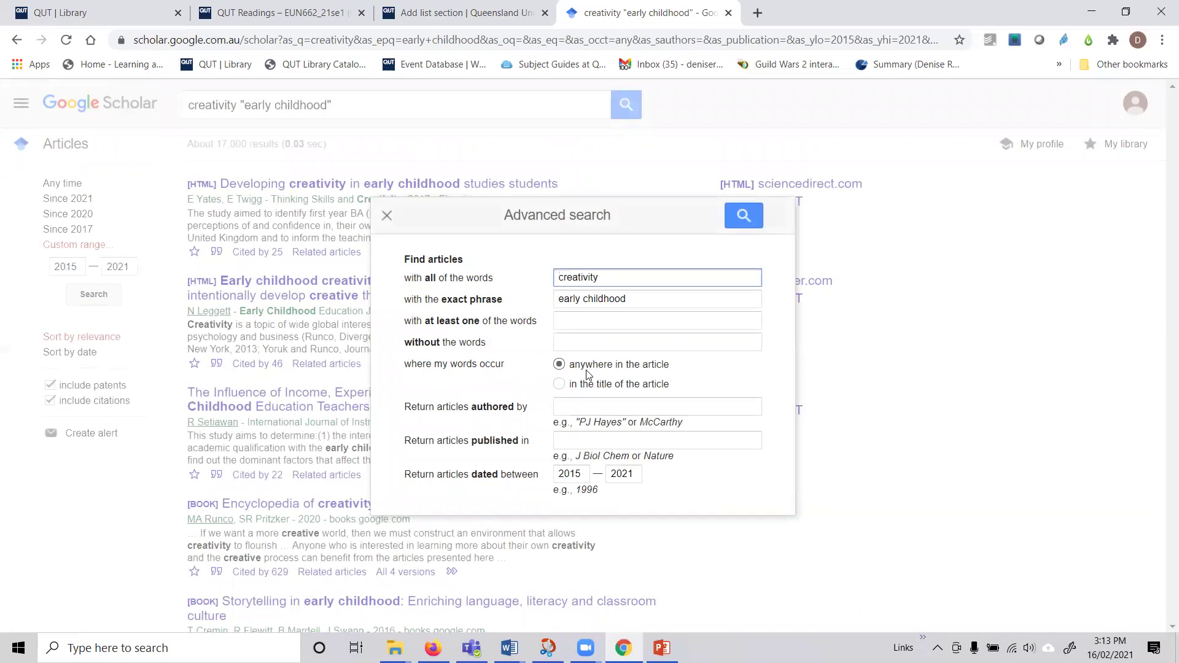
{"action": "left_click", "coordinate": [558, 385]}
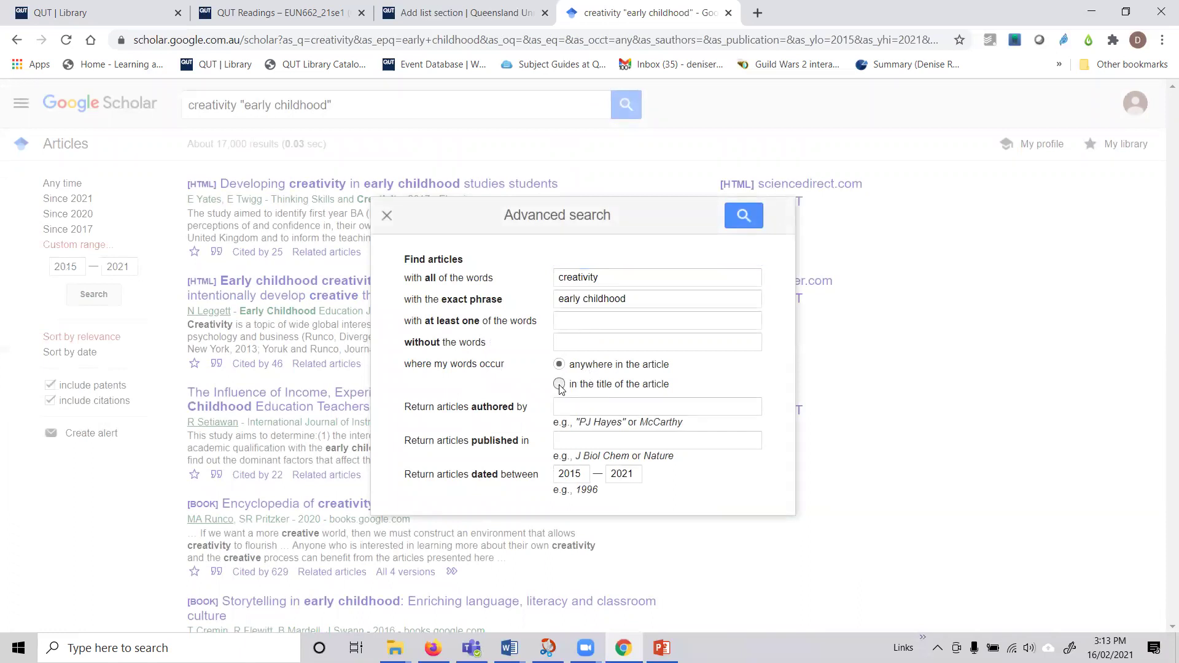
{"action": "left_click", "coordinate": [743, 216]}
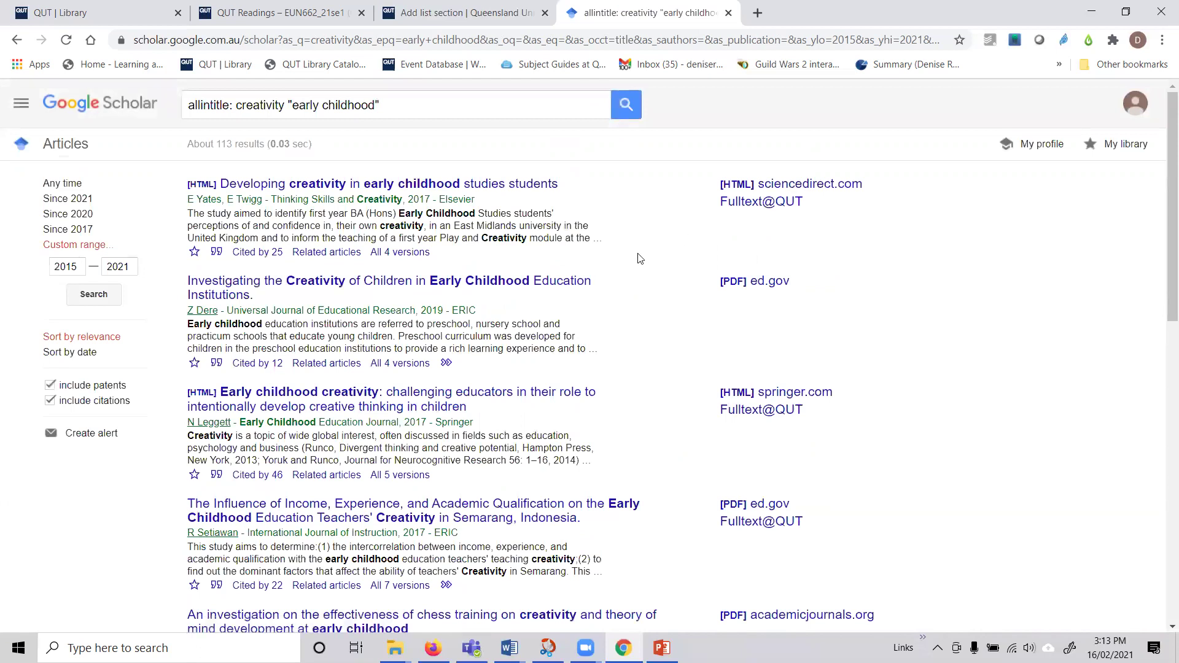
{"action": "scroll", "coordinate": [636, 257], "scroll_direction": "down", "scroll_amount": 3}
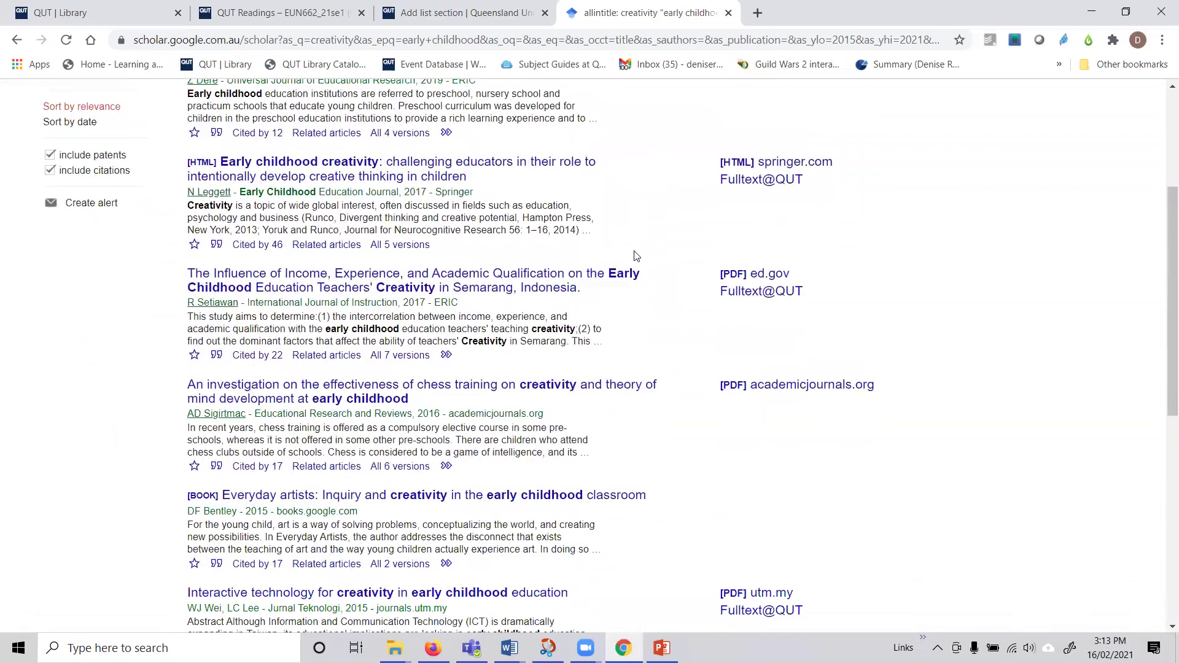
{"action": "scroll", "coordinate": [636, 256], "scroll_direction": "down", "scroll_amount": 6}
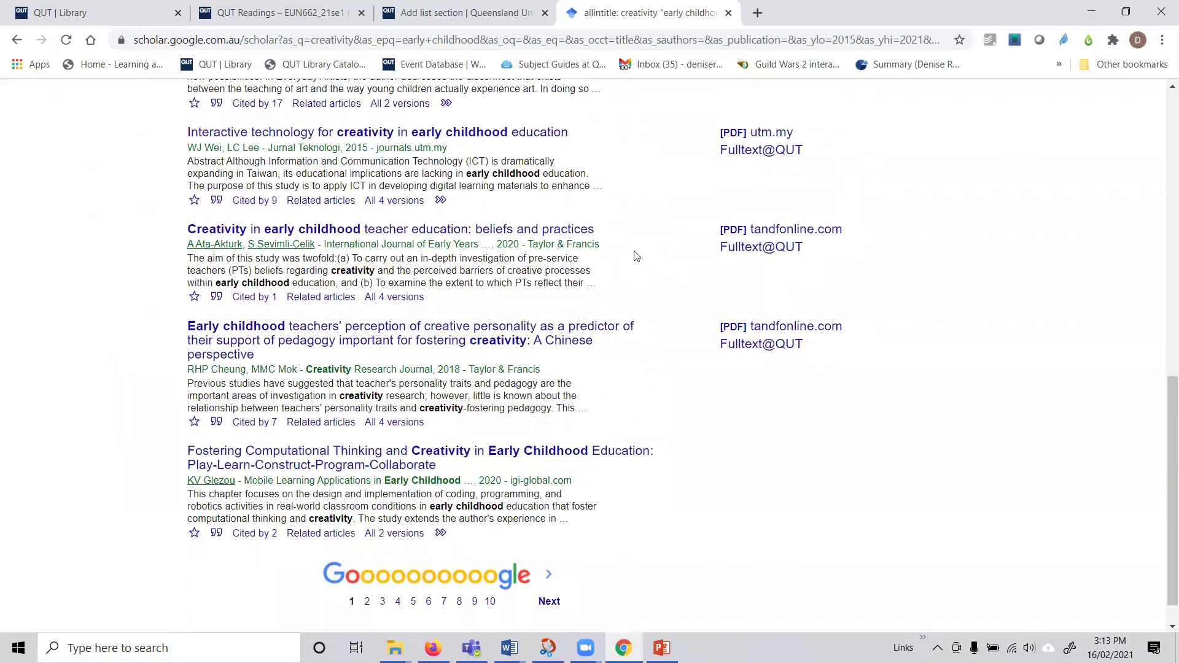
{"action": "scroll", "coordinate": [636, 256], "scroll_direction": "up", "scroll_amount": 9}
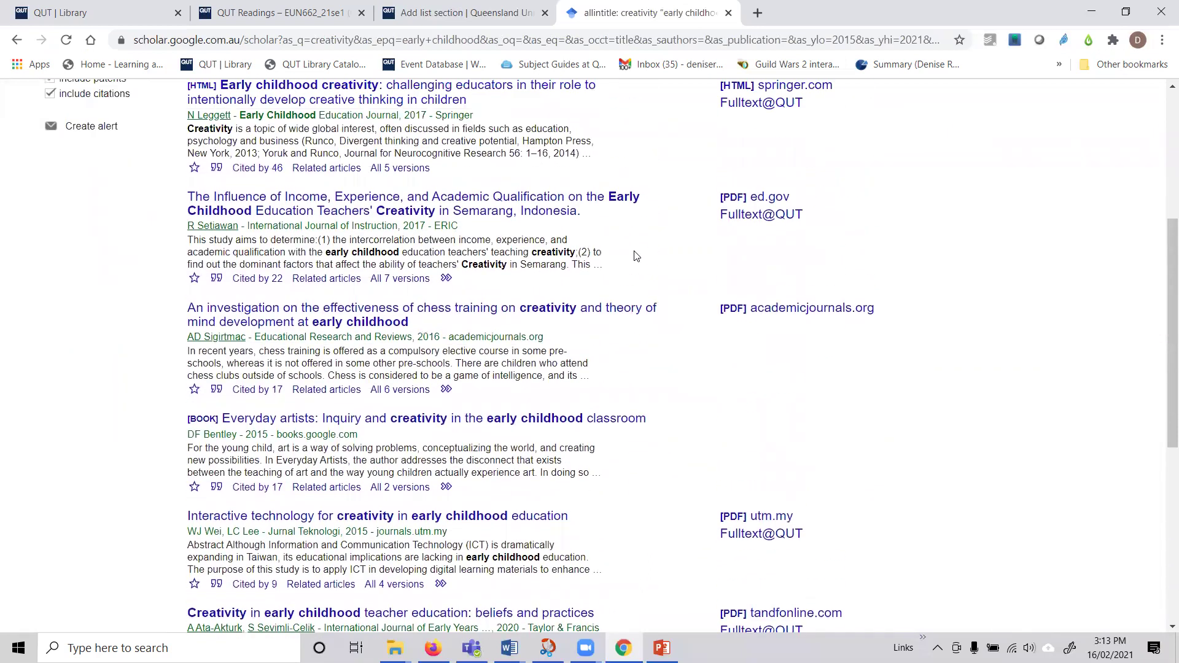